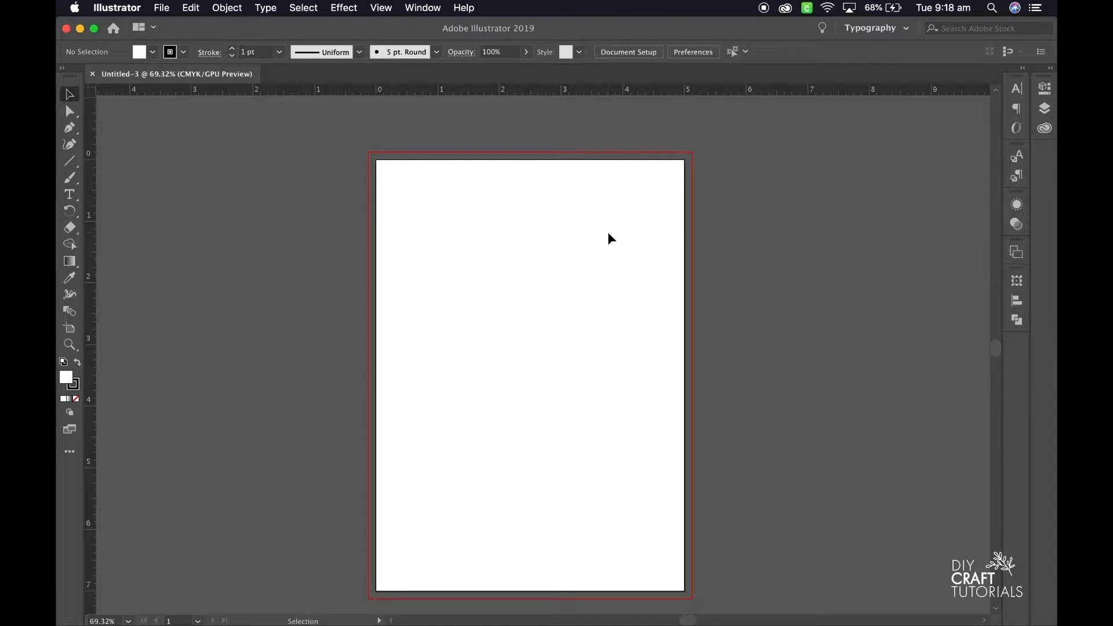
Add the heading text SAVE THE DATE on three lines in the upper part of the artboard.
left_click(69, 195)
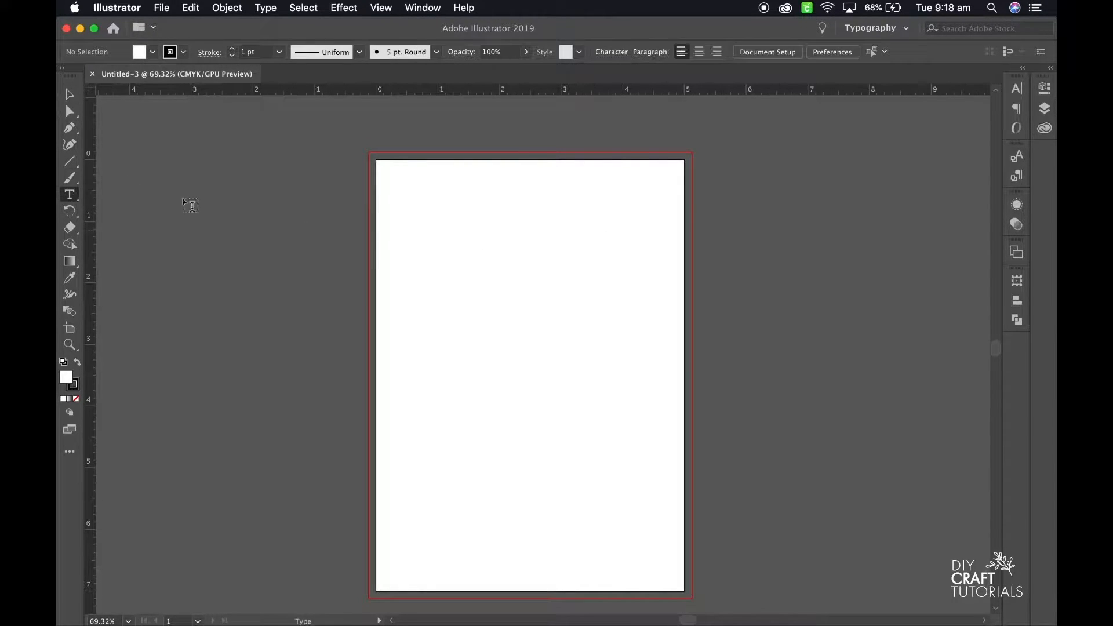
left_click(463, 240)
type("SAVE")
key("Return")
type("THE")
Center the heading's text, set it in Frontage Outline at 38 pt, and reposition it in the upper middle of the artboard.
key("Return")
type("DATE")
key("Escape")
left_click(849, 51)
left_click(619, 52)
type("front")
key("Return")
left_click(745, 51)
type("38")
key("Return")
left_click_drag(479, 318, 542, 346)
left_click(679, 296)
Add the text FOR THE WEDDING OF below the heading in Calibri Light.
key("t")
left_click(481, 392)
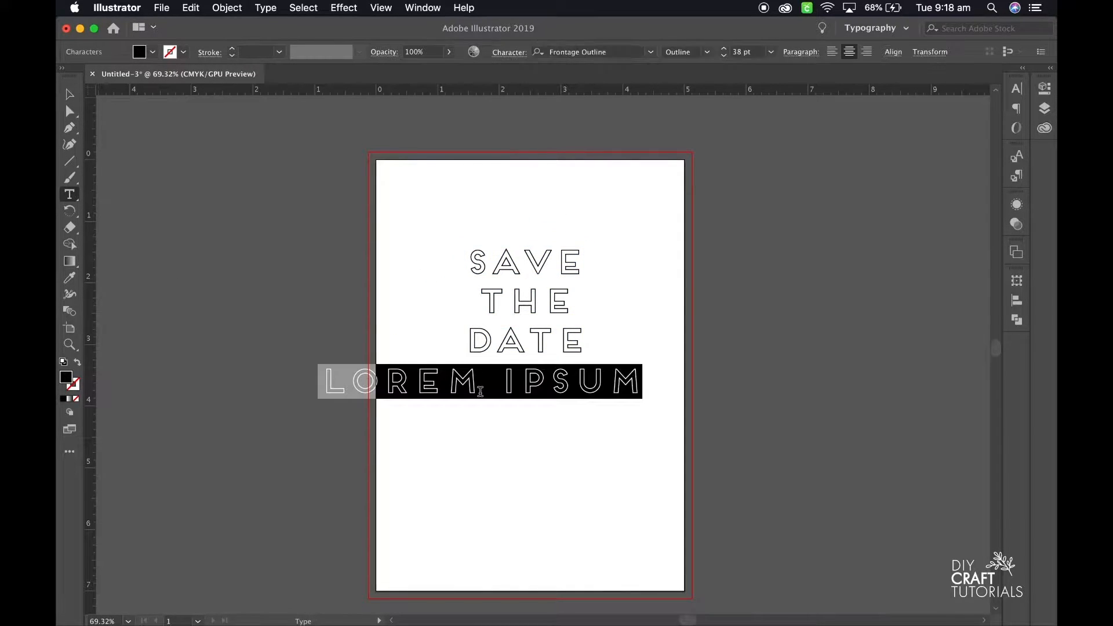
left_click(598, 51)
type("cali")
key("Return")
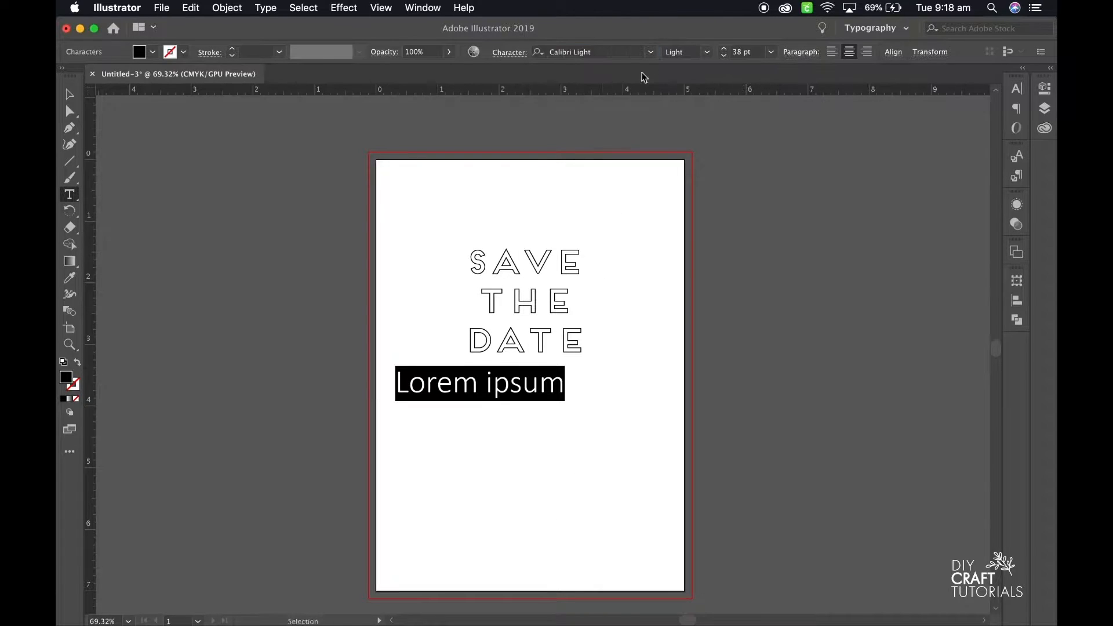
type("FOR THE WEDDING OF")
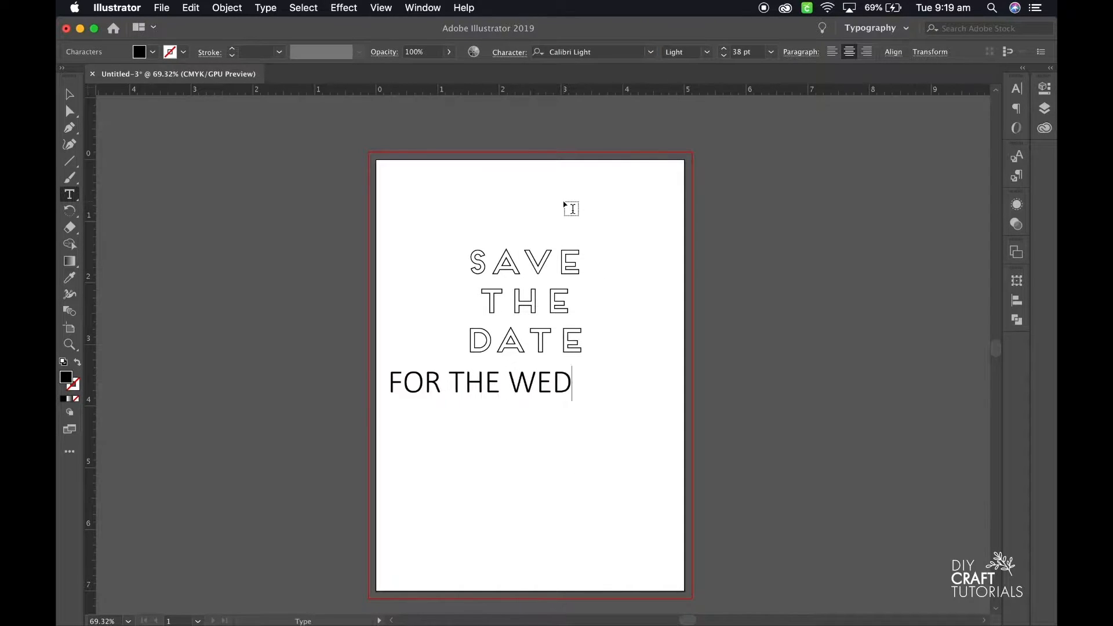
key("Escape")
Set the FOR THE WEDDING OF line to 12 pt.
left_click(742, 52)
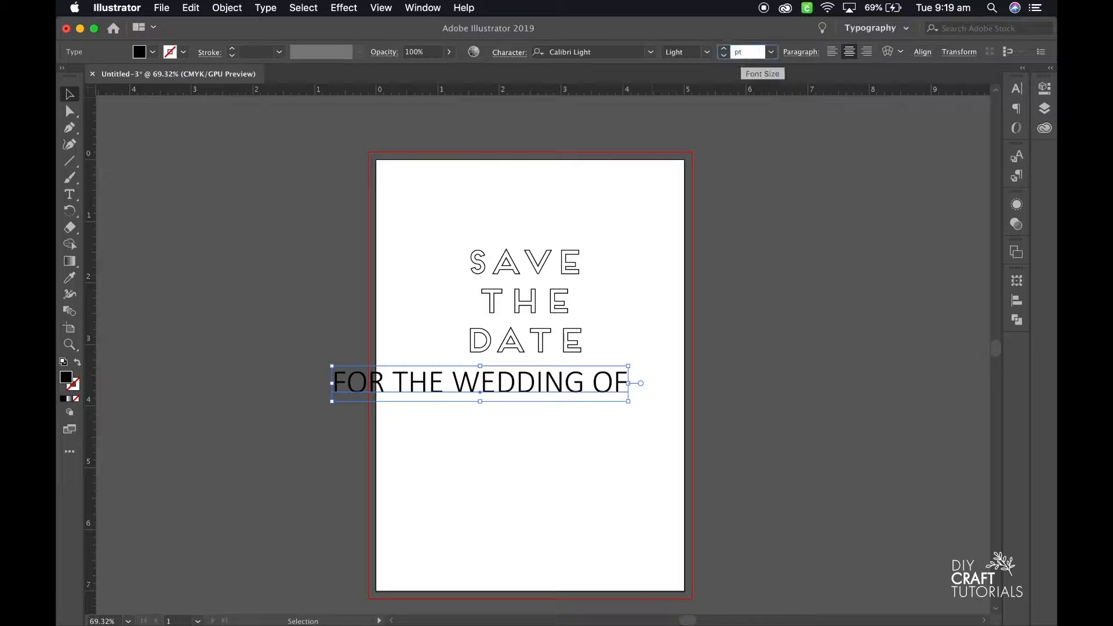
type("12")
key("Return")
Duplicate the wedding line below itself and use copies for the lines MELBOURNE, VICTORIA and INVITATION TO FOLLOW.
left_click_drag(554, 381, 474, 435, "alt")
double_click(551, 435)
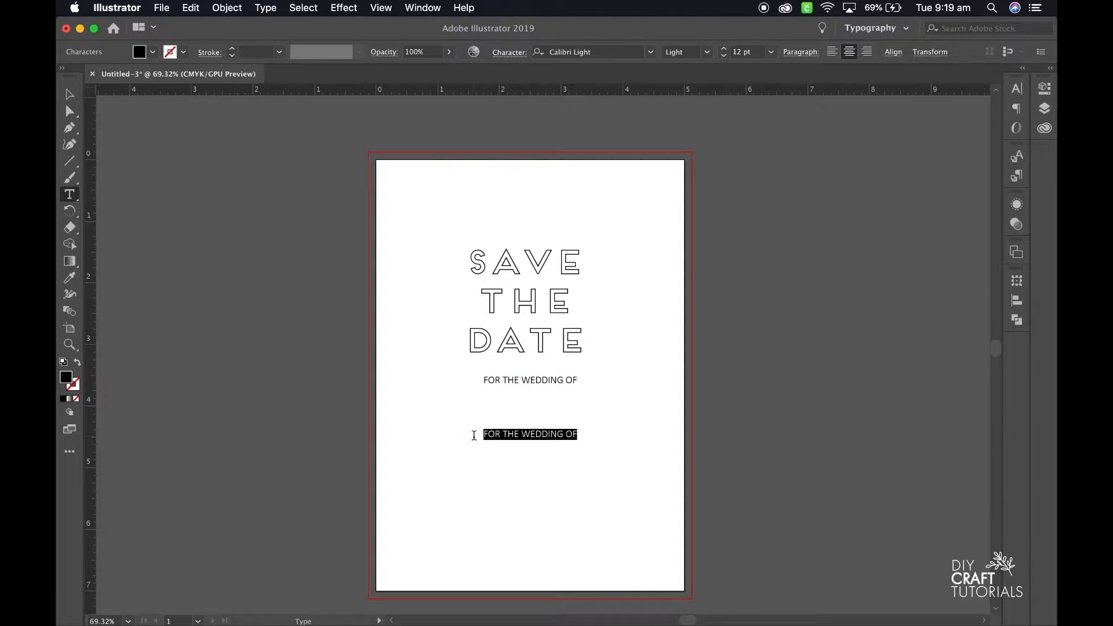
type("MELBOURNE, VICTORIA ")
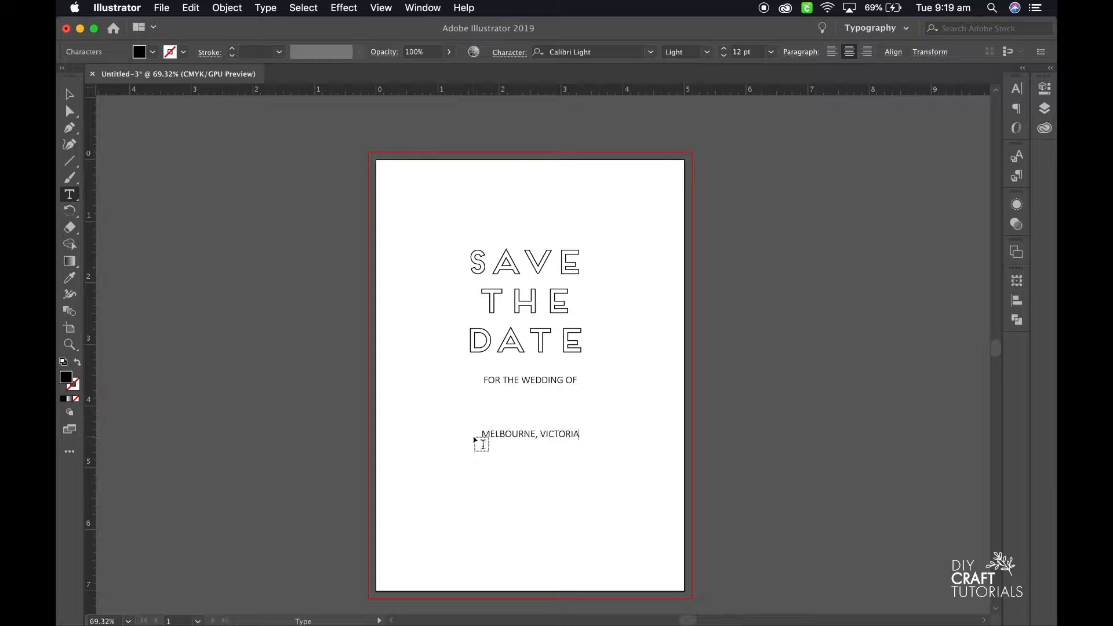
type("INVITATION TO FOLLOW")
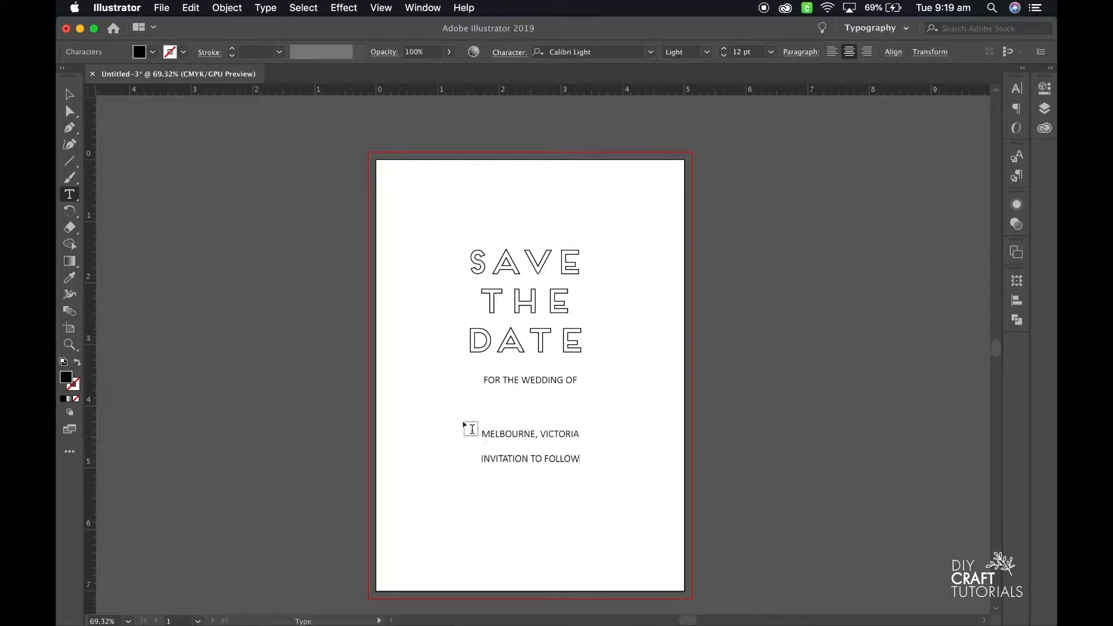
left_click(483, 505)
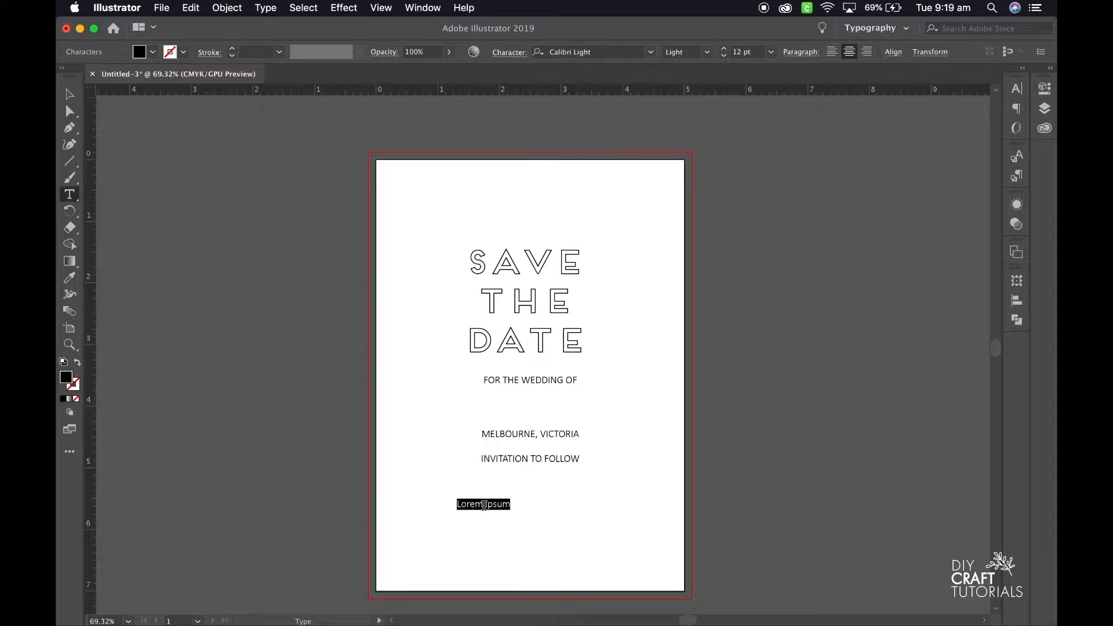
type("jUL")
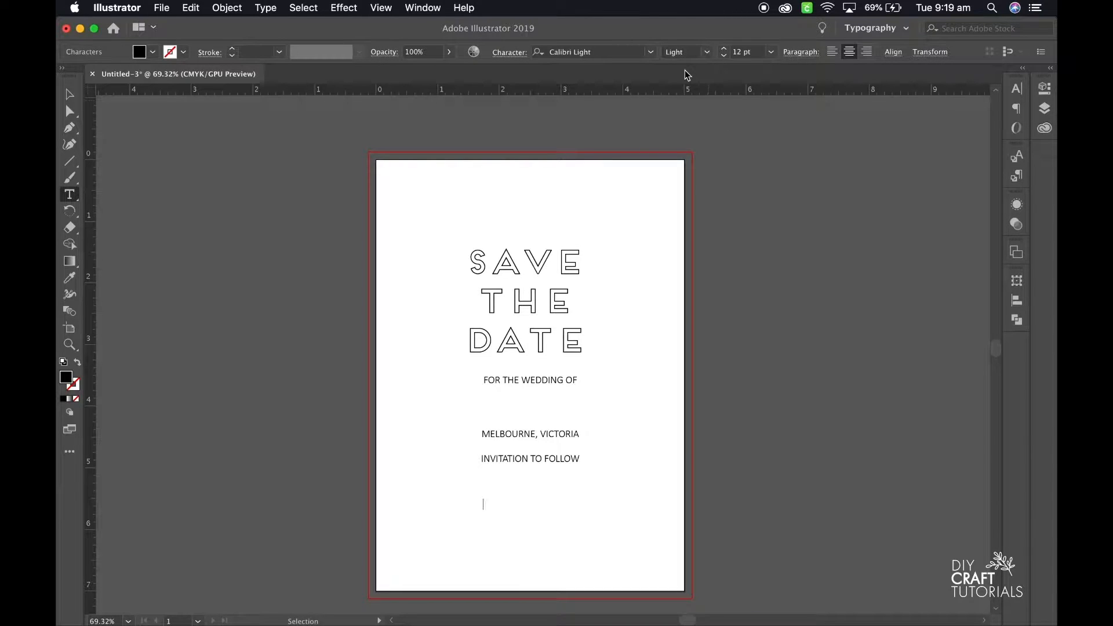
key("Escape")
Add the couple's first names joined by an ampersand under FOR THE WEDDING OF, in the Crystal Sky Alt font.
left_click(474, 402)
type("Julia & Eric")
key("Escape")
left_click(607, 50)
type("cryst")
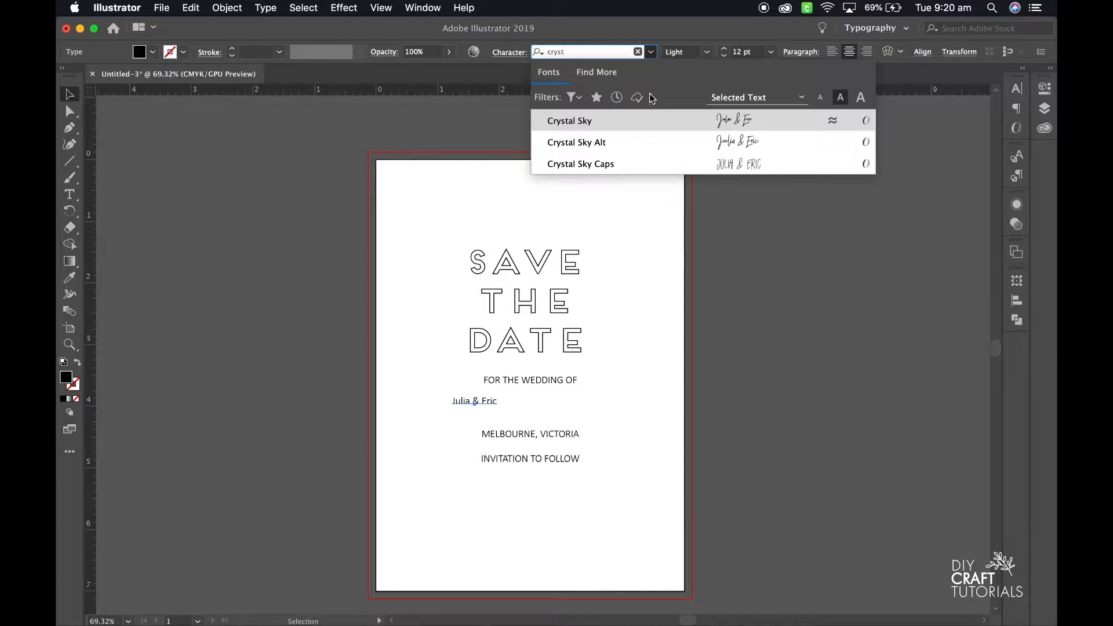
left_click(636, 146)
Enlarge the couple's names to 38 pt, center them under the wedding line, and move the two lines beneath further down.
left_click_drag(489, 409, 549, 438)
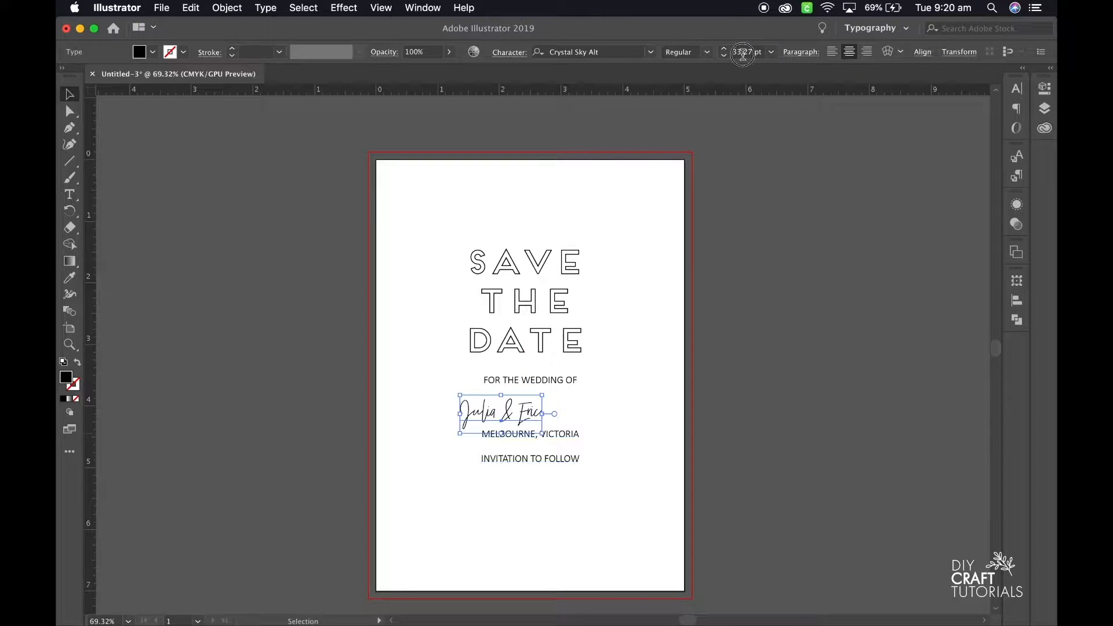
left_click(760, 51)
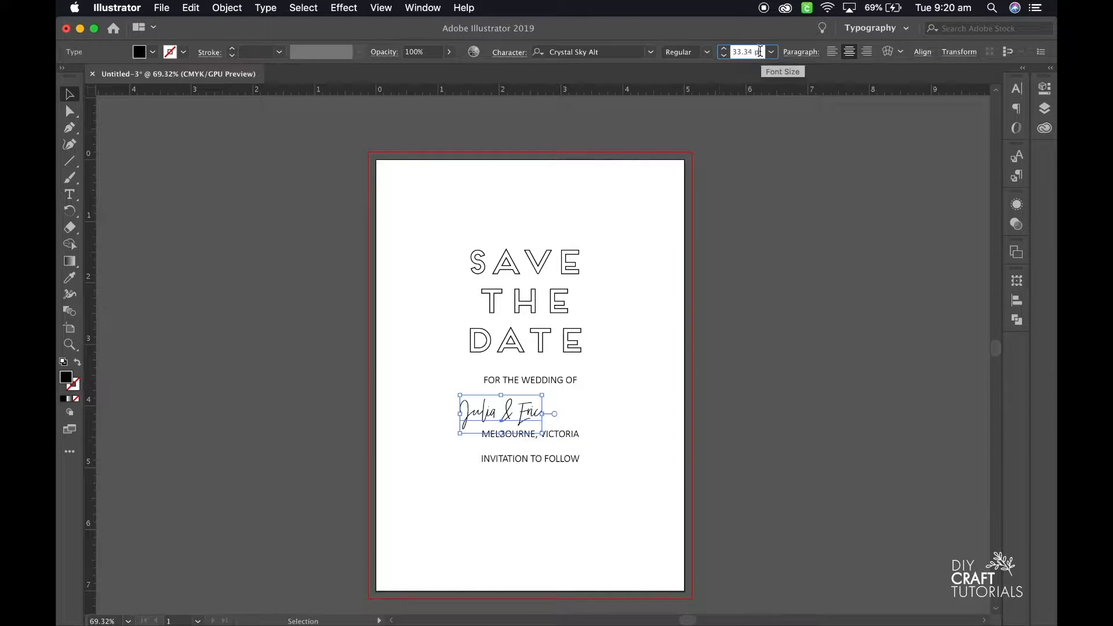
type("38")
key("Return")
left_click_drag(548, 410, 571, 455)
left_click(576, 458)
left_click(570, 434)
left_click(604, 410)
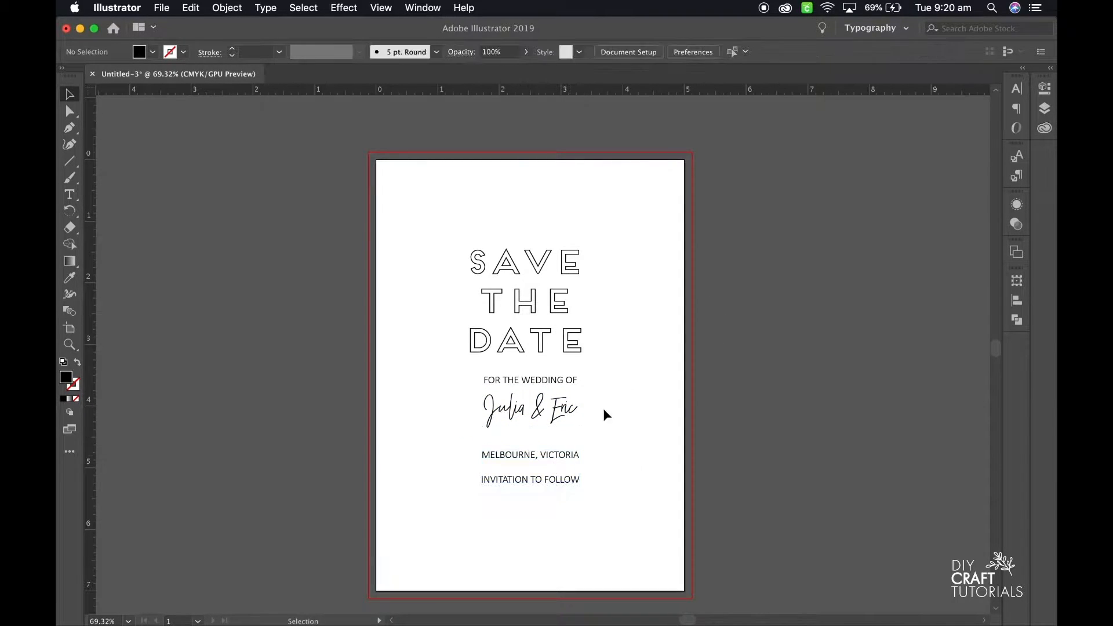
Add the date 27.10.2019 as a new text line above the heading.
left_click(69, 195)
left_click(502, 209)
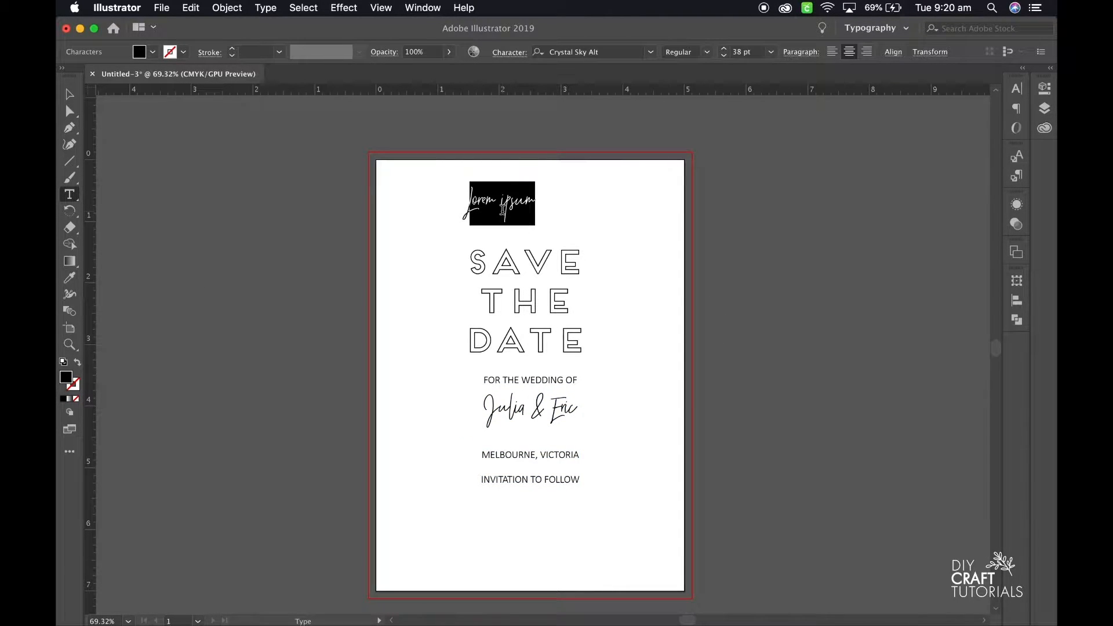
type("27/10.2019")
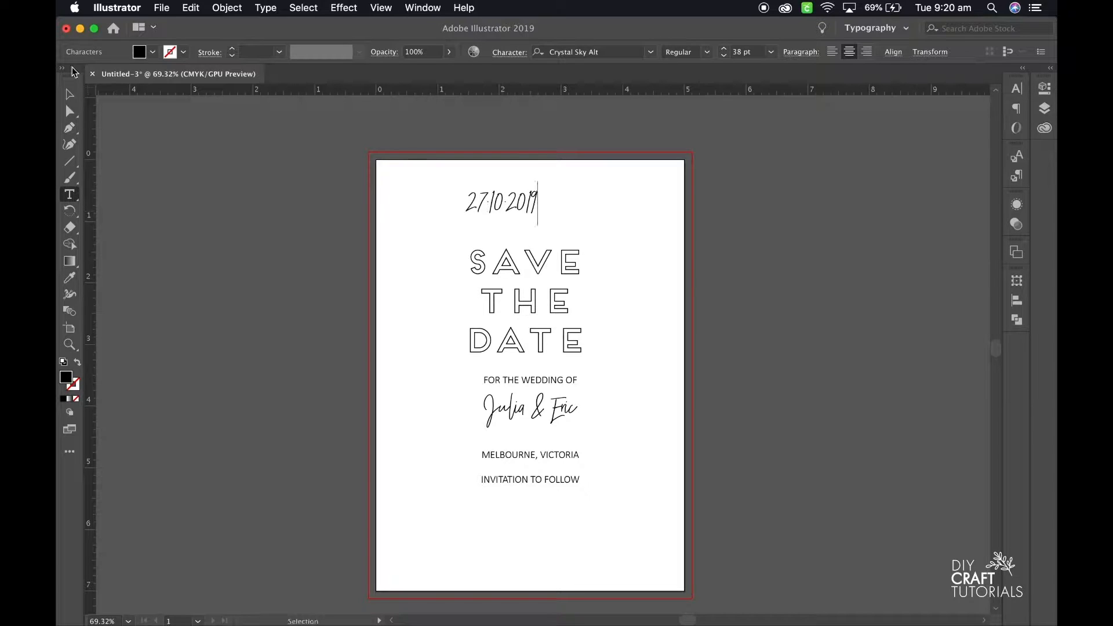
key("Escape")
Set the date in Calibri at 18 pt and move it between the couple's names and MELBOURNE, VICTORIA.
left_click(589, 51)
type("CAL")
left_click(626, 120)
double_click(739, 52)
type("18")
key("Return")
left_click(589, 177)
left_click_drag(524, 201, 554, 444)
Align all text lines to a common horizontal center with centered paragraphs, and position the group in the middle of the artboard.
left_click_drag(607, 505, 487, 279)
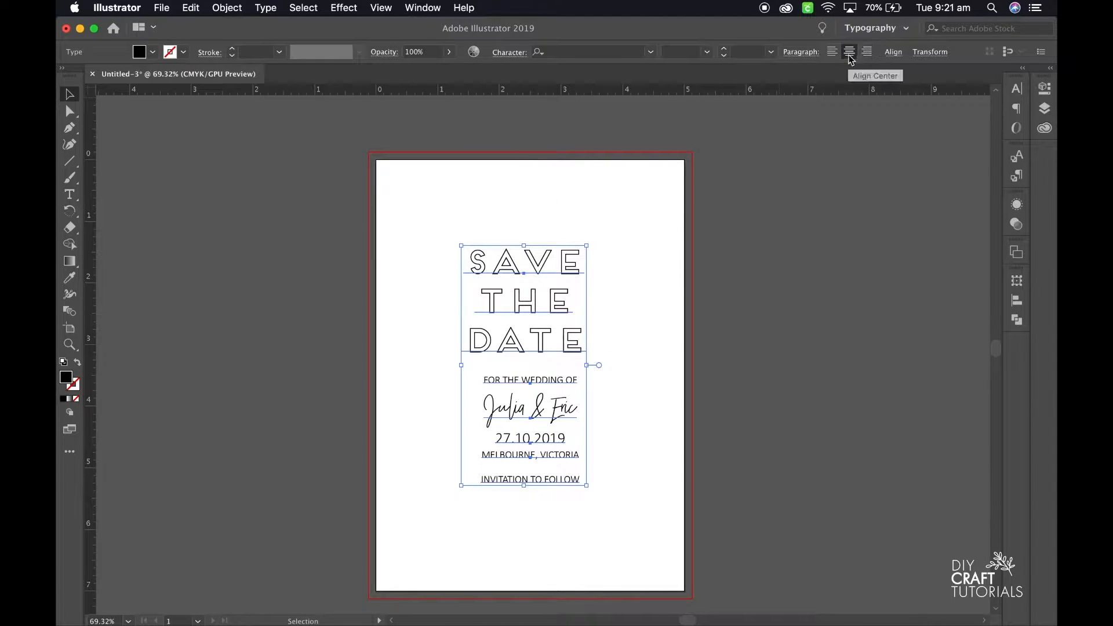
left_click(833, 52)
left_click(849, 52)
left_click(893, 53)
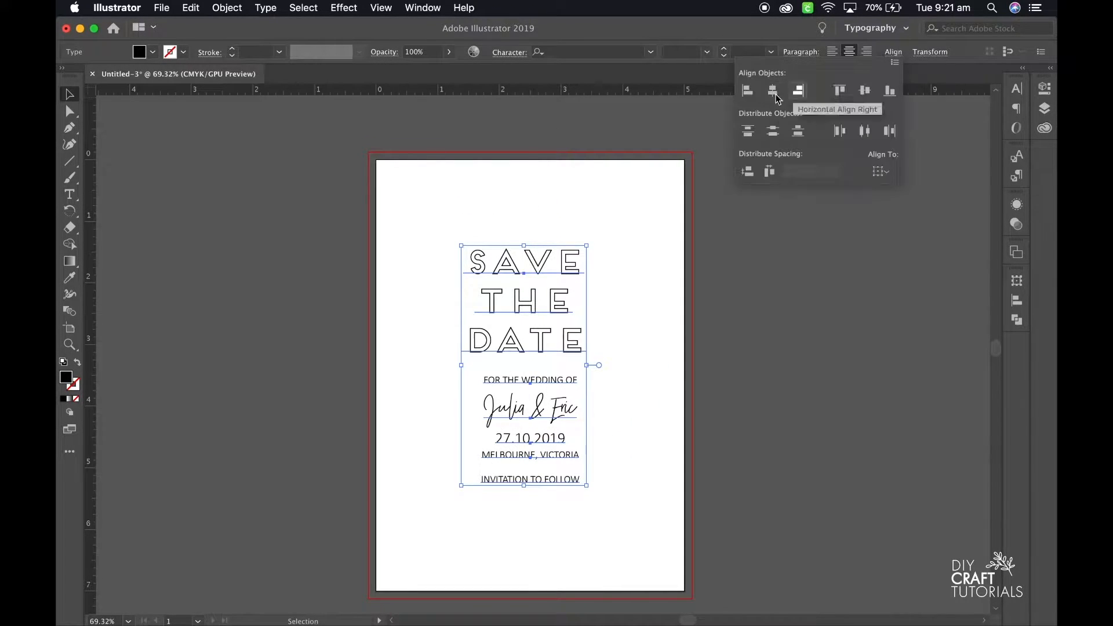
left_click(773, 91)
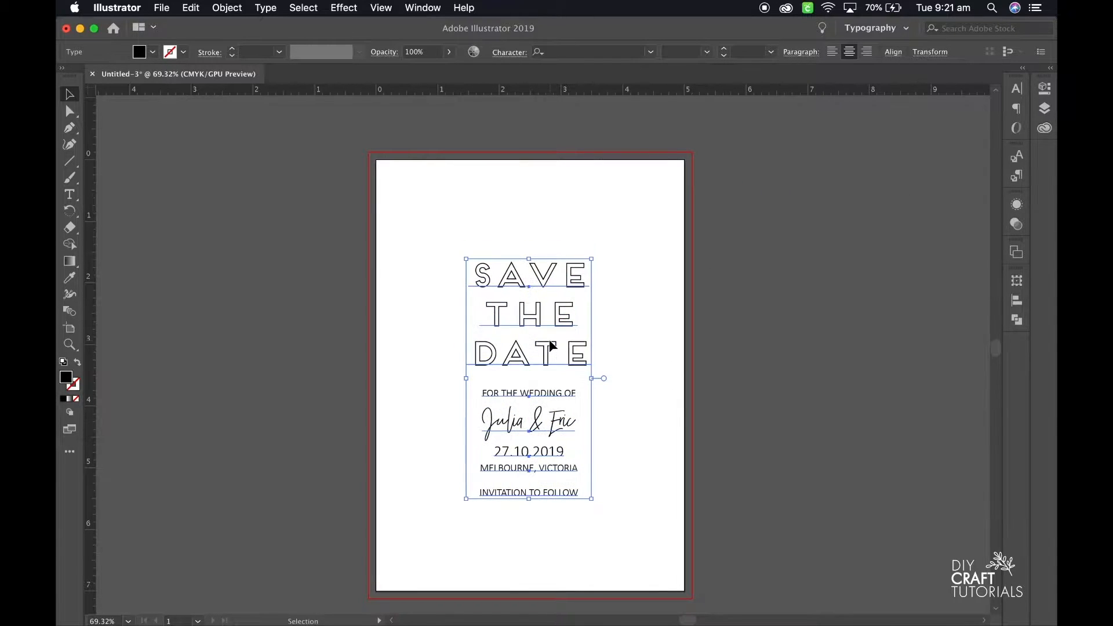
left_click(754, 314)
Draw a slanted line from the top bleed edge to the upper right bleed edge with a 0.25 pt stroke.
key("backslash")
left_click_drag(471, 152, 693, 207)
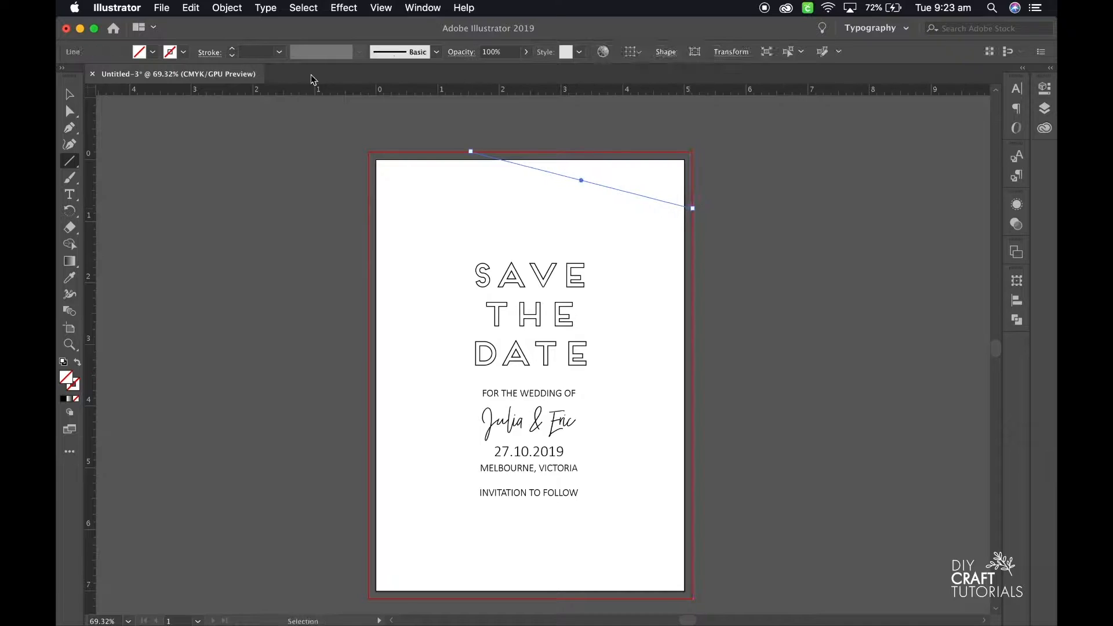
left_click(232, 49)
key("v")
left_click(189, 223)
Draw two steeper lines from the top bleed edge to the right one, and another from the right bleed edge to the bottom.
left_click(69, 167)
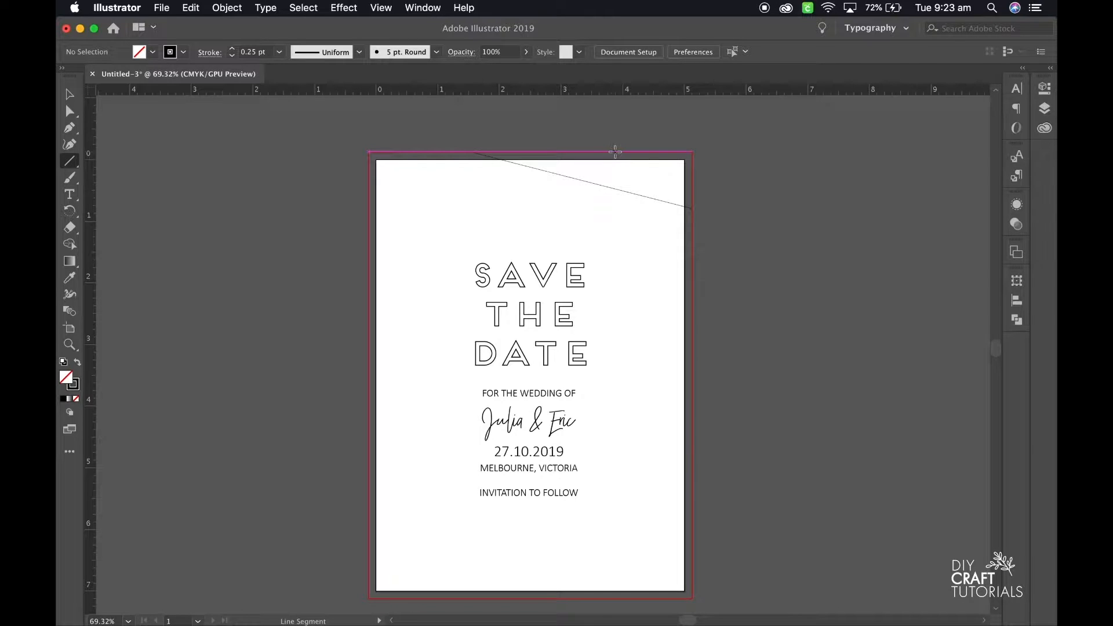
left_click_drag(615, 152, 693, 546)
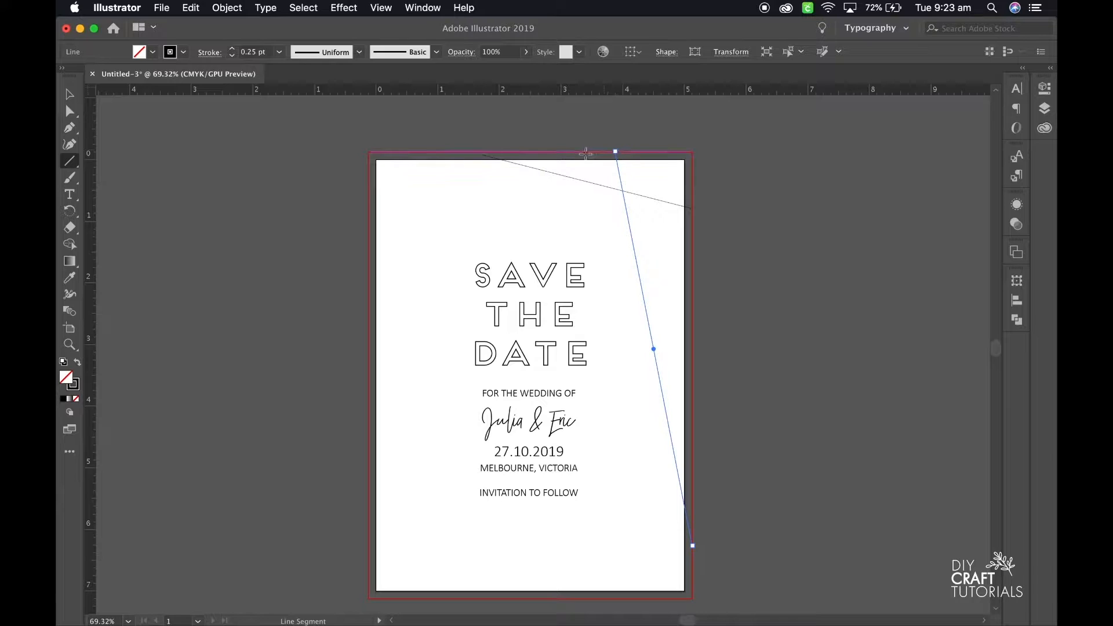
mouse_move(578, 151)
left_mouse_down()
mouse_move(671, 355)
mouse_move(689, 328)
mouse_move(693, 343)
mouse_move(636, 529)
mouse_move(623, 539)
left_mouse_up()
scroll(671, 417, "down", 2)
scroll(623, 544, "up", 2)
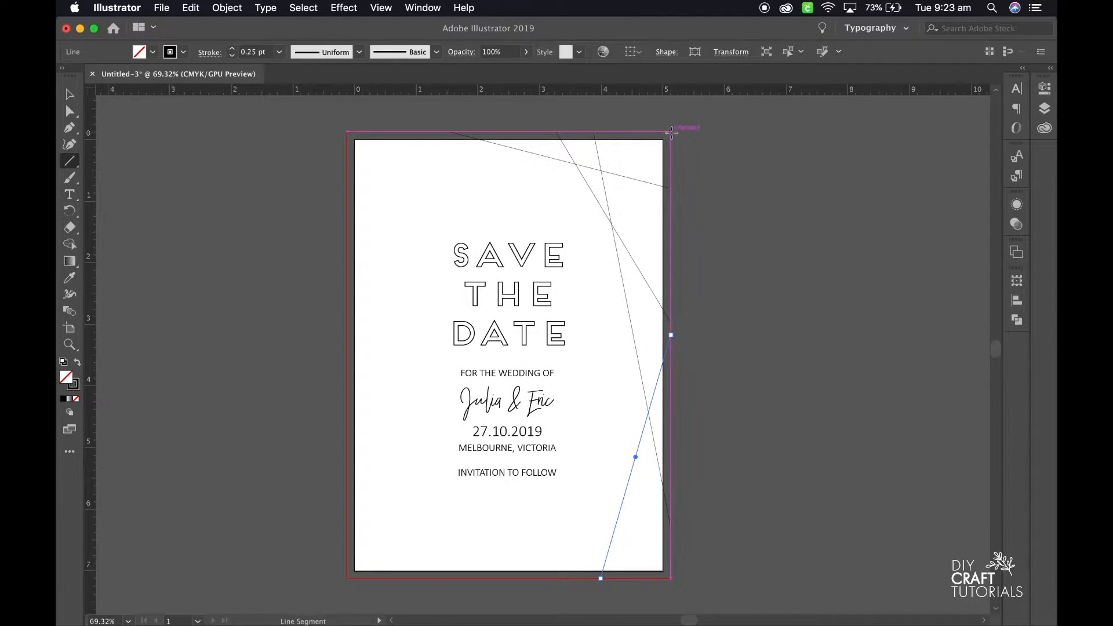
Draw crossing lines from the top bleed edge to the left one, plus a diagonal from the left bleed edge to the bottom.
left_click_drag(671, 132, 347, 244)
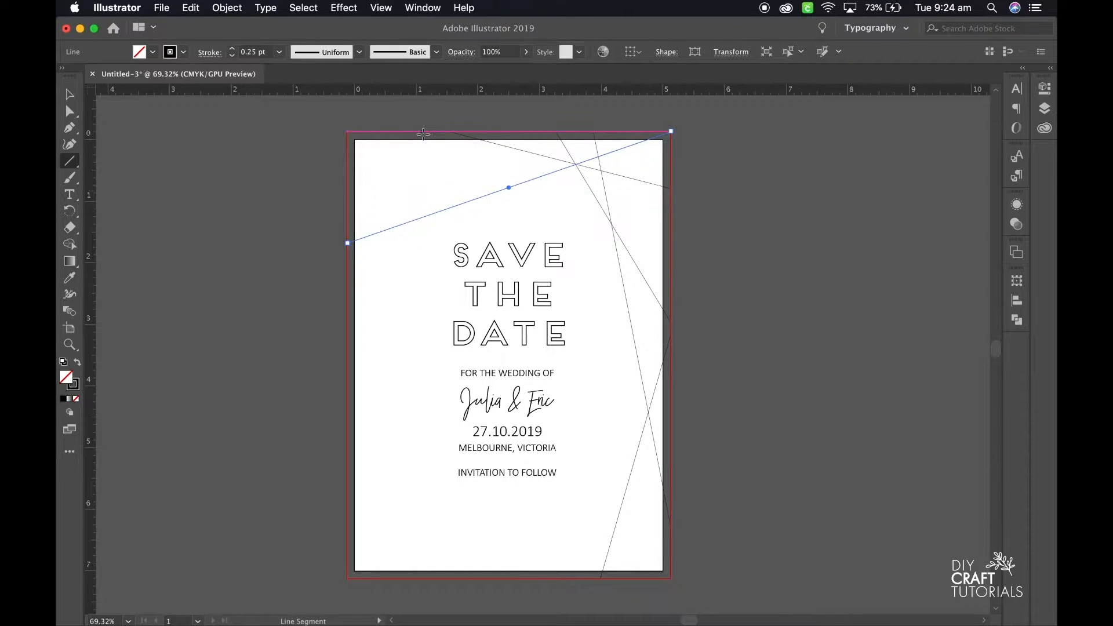
left_click_drag(472, 132, 348, 210)
left_click_drag(511, 132, 347, 277)
left_click_drag(413, 132, 485, 577)
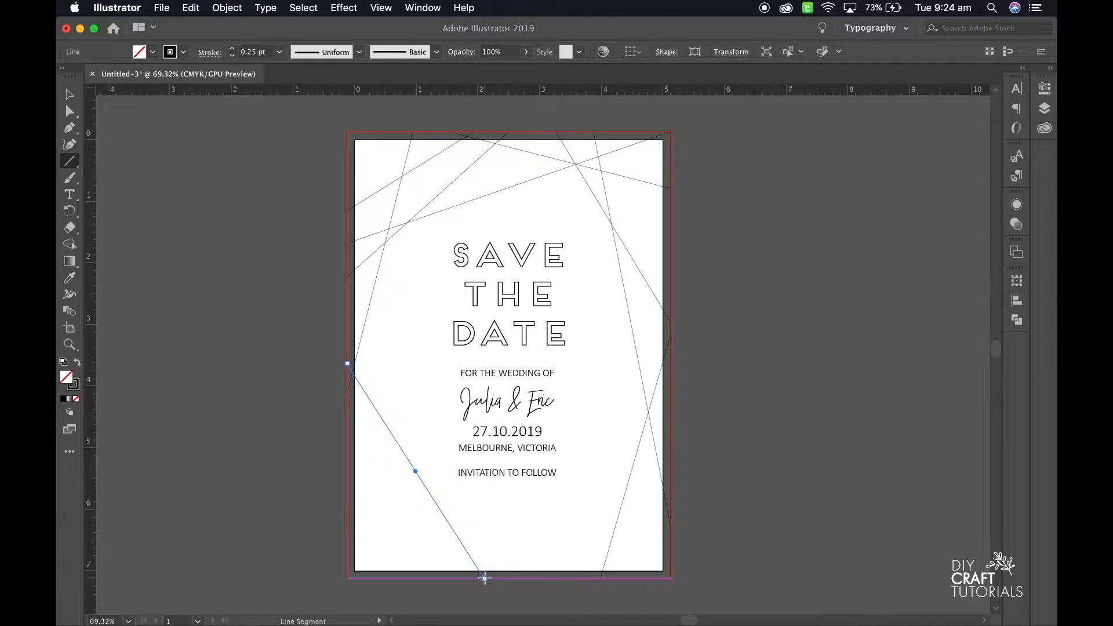
Draw crossing diagonal lines between the bottom and side bleed edges across both lower corners of the card.
left_click_drag(466, 578, 671, 443)
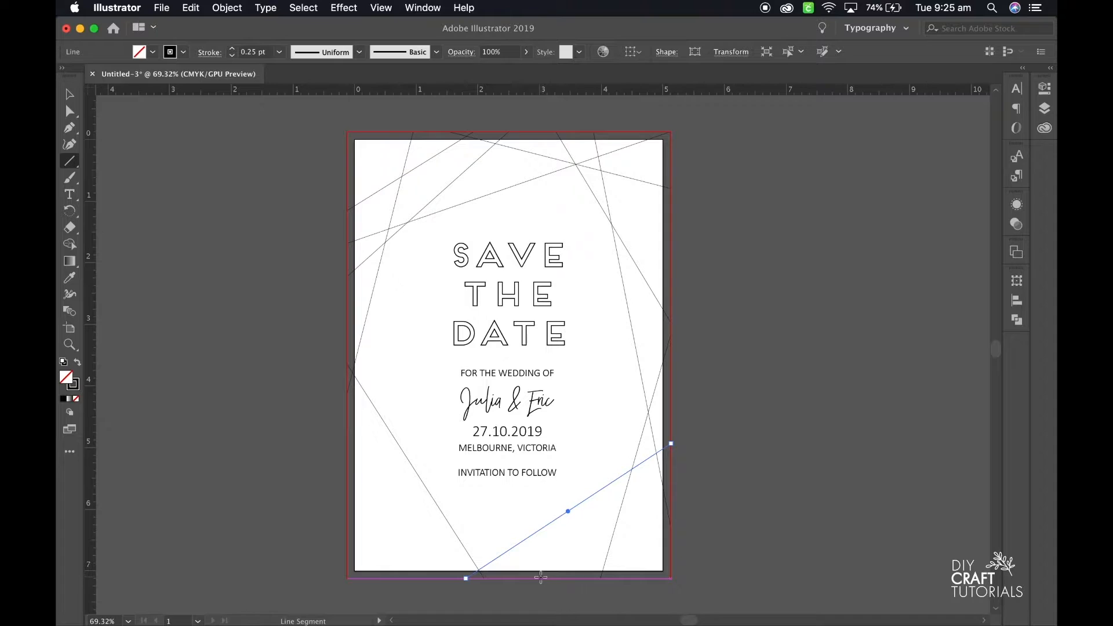
left_click_drag(671, 497, 411, 578)
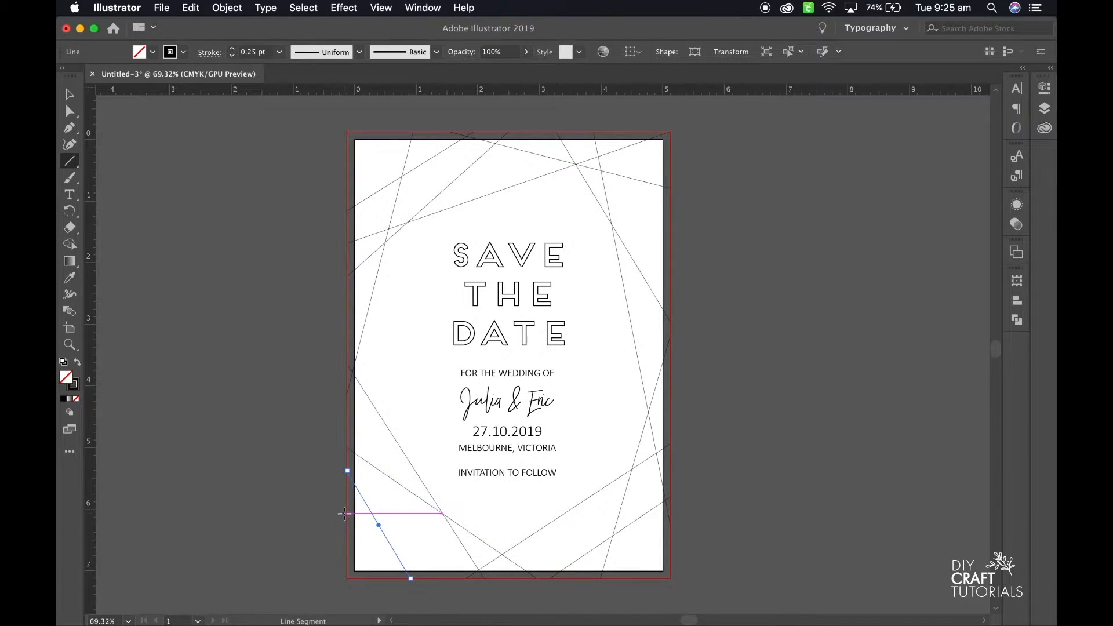
left_click_drag(346, 511, 656, 578)
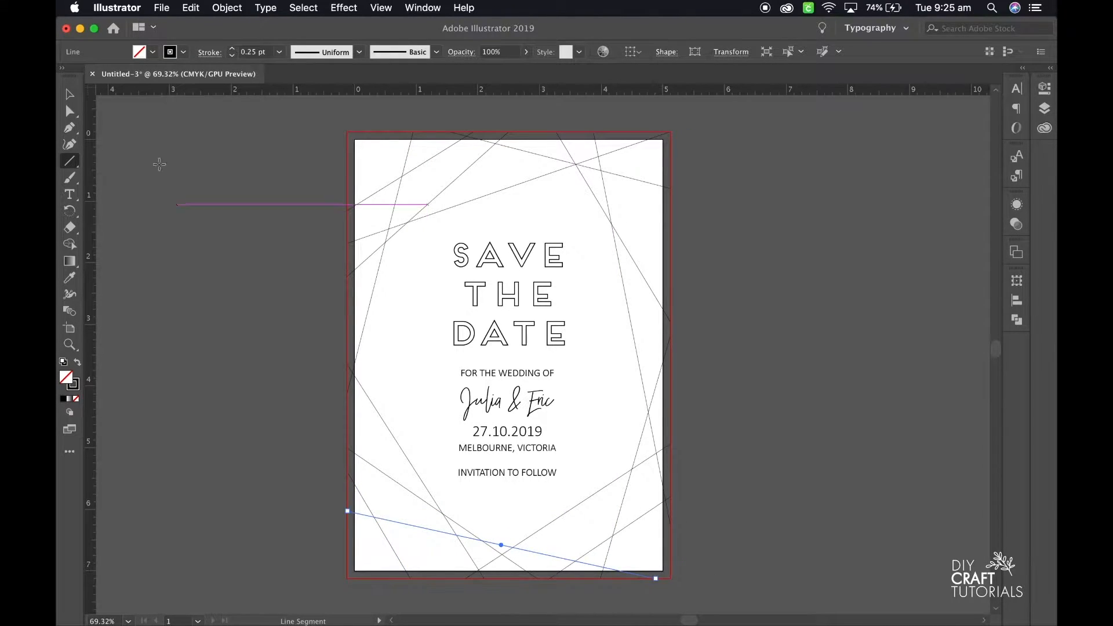
key("v")
left_click(178, 200)
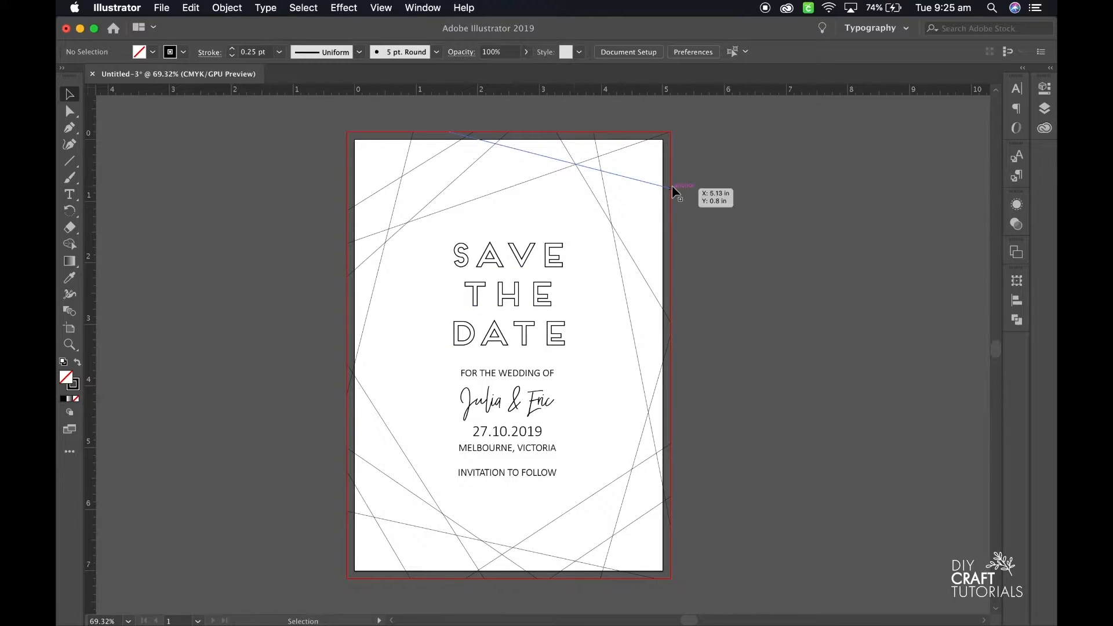
Convert the SAVE THE DATE heading to outlines.
scroll(579, 279, "down", 1)
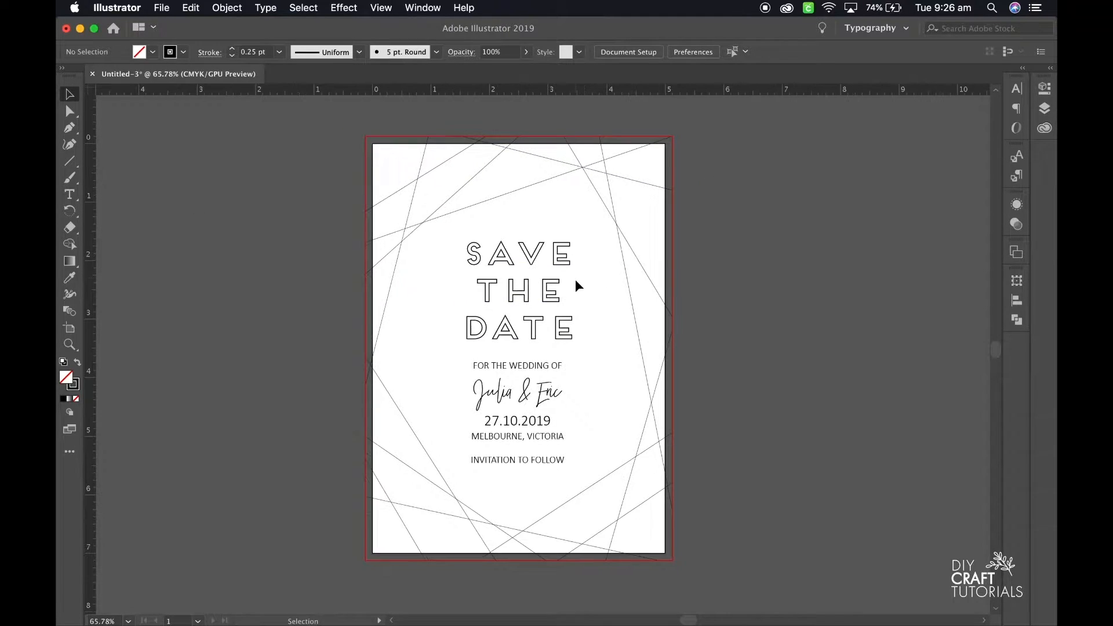
scroll(556, 293, "up", 5)
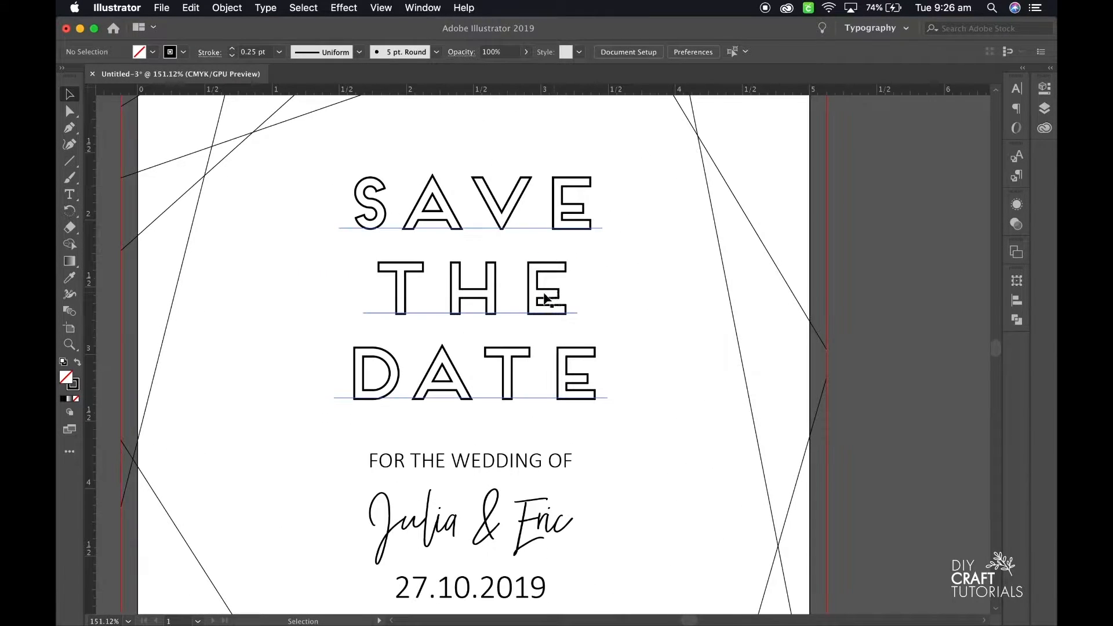
left_click(539, 298)
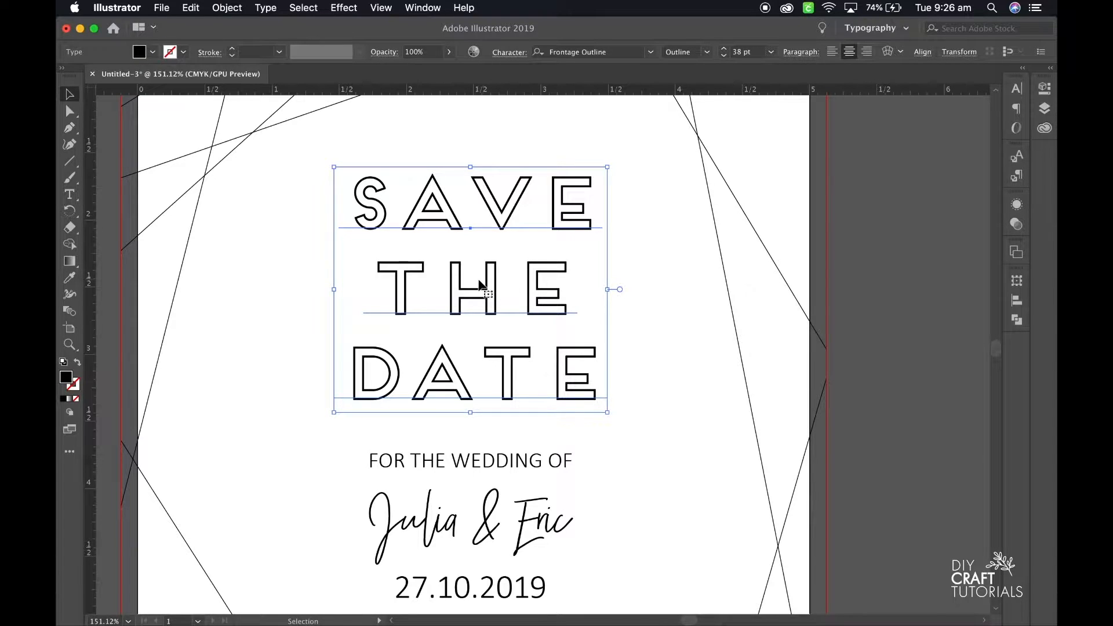
right_click(479, 284)
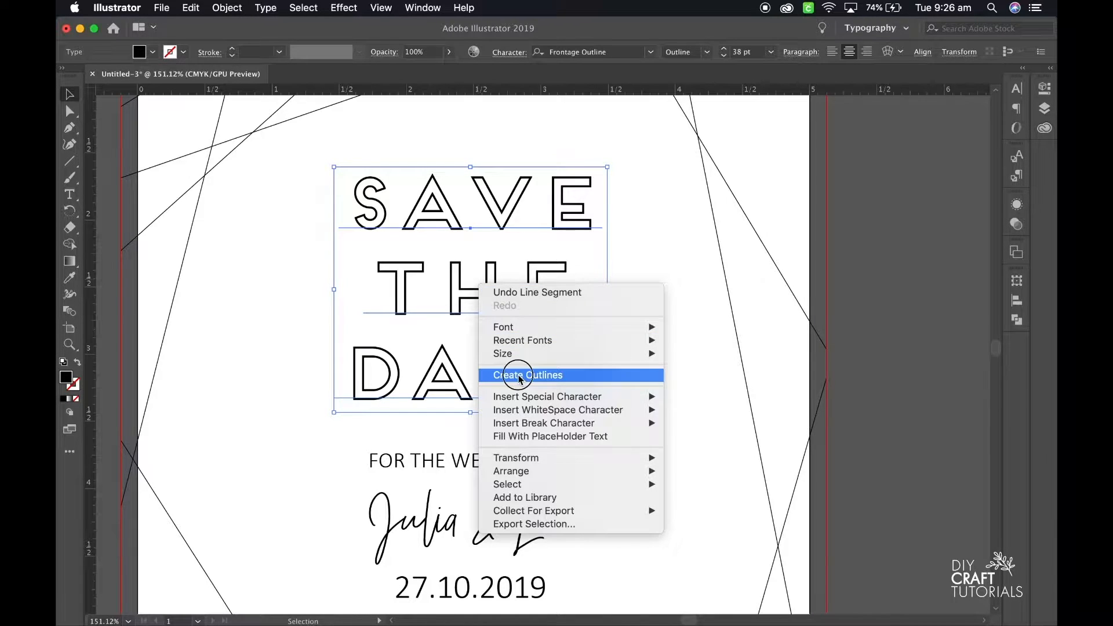
left_click(520, 375)
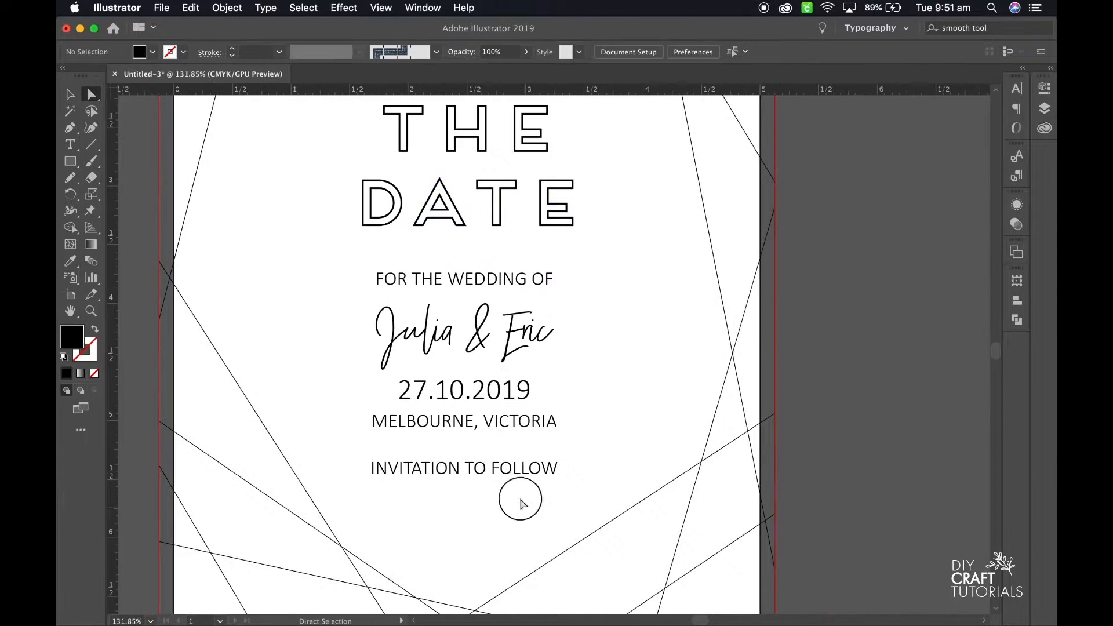
Copy the five text lines below the heading onto the empty canvas beside the card and enlarge the copy.
left_click_drag(526, 514, 408, 288)
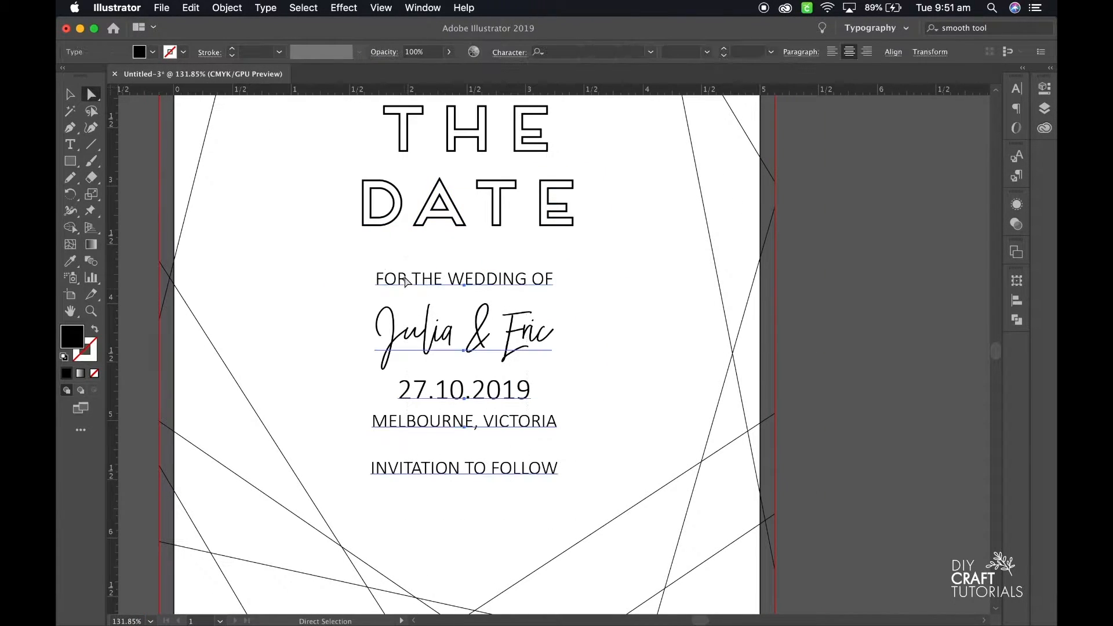
scroll(721, 298, "right", 5)
scroll(718, 294, "down", 5)
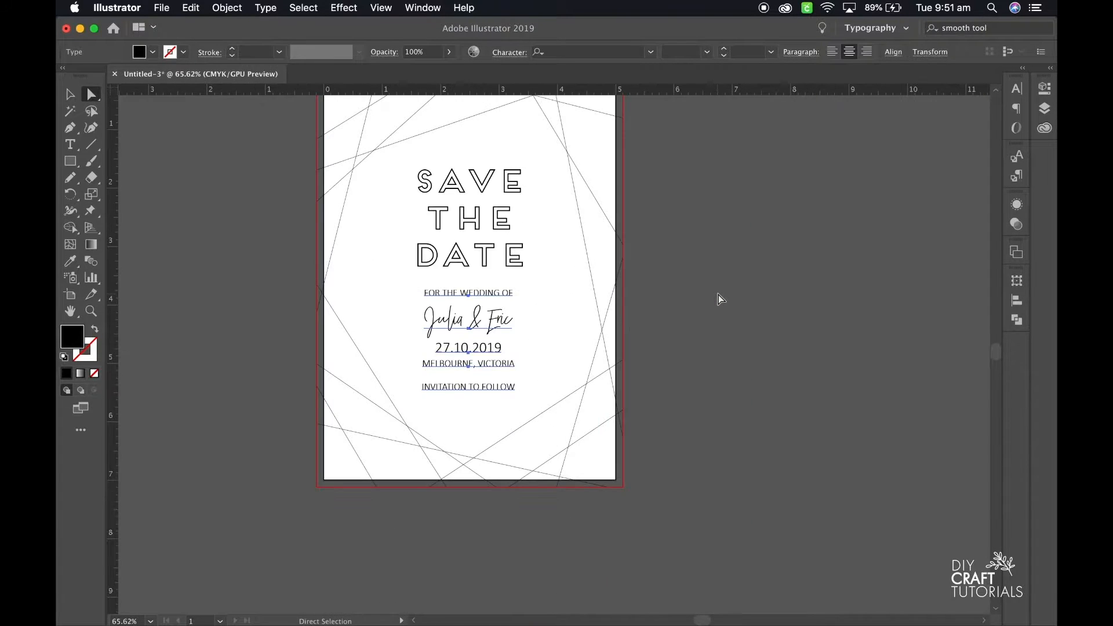
scroll(718, 294, "right", 5)
key("super+v")
key("v")
left_click_drag(591, 297, 811, 181)
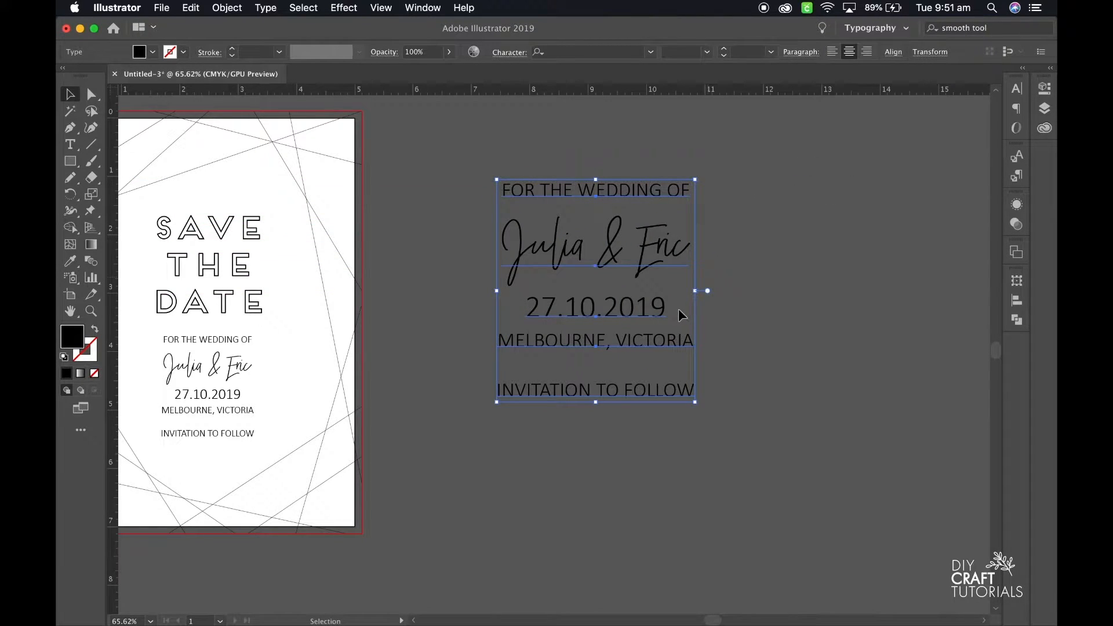
Rasterize the enlarged text copy in CMYK at 300 ppi with a white background and no anti-aliasing.
scroll(682, 315, "up", 4)
scroll(682, 315, "right", 2)
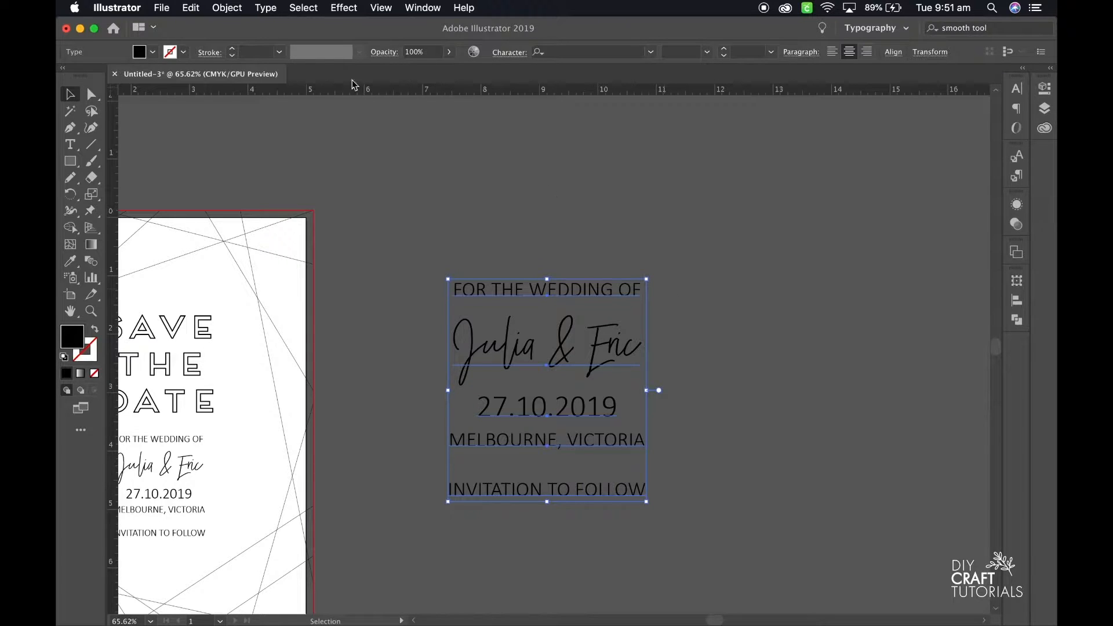
left_click(229, 10)
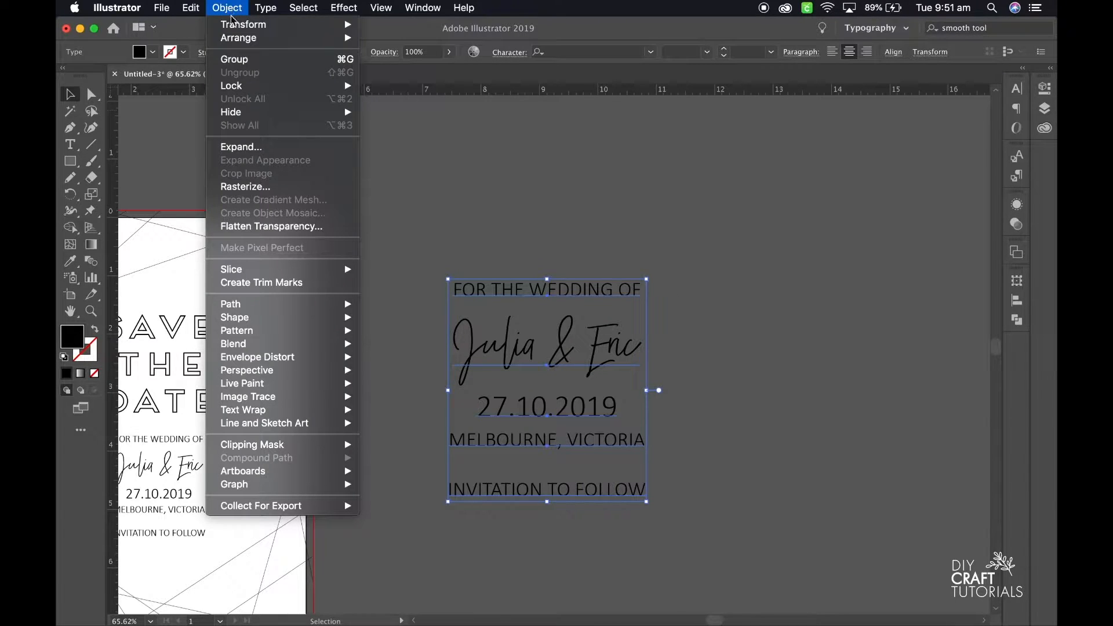
left_click(289, 190)
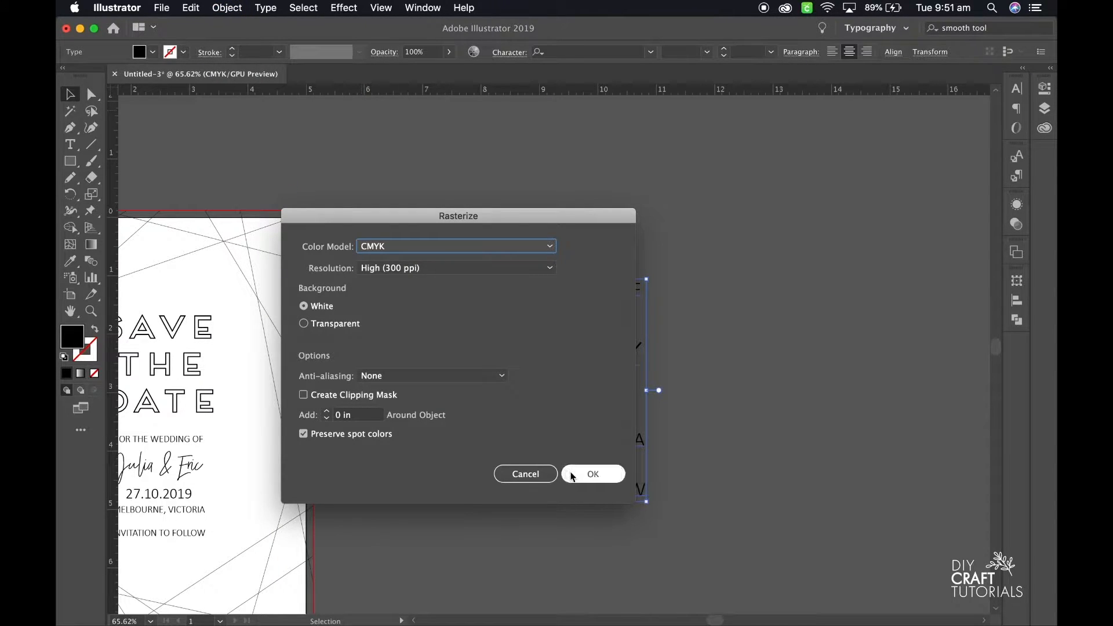
left_click(574, 475)
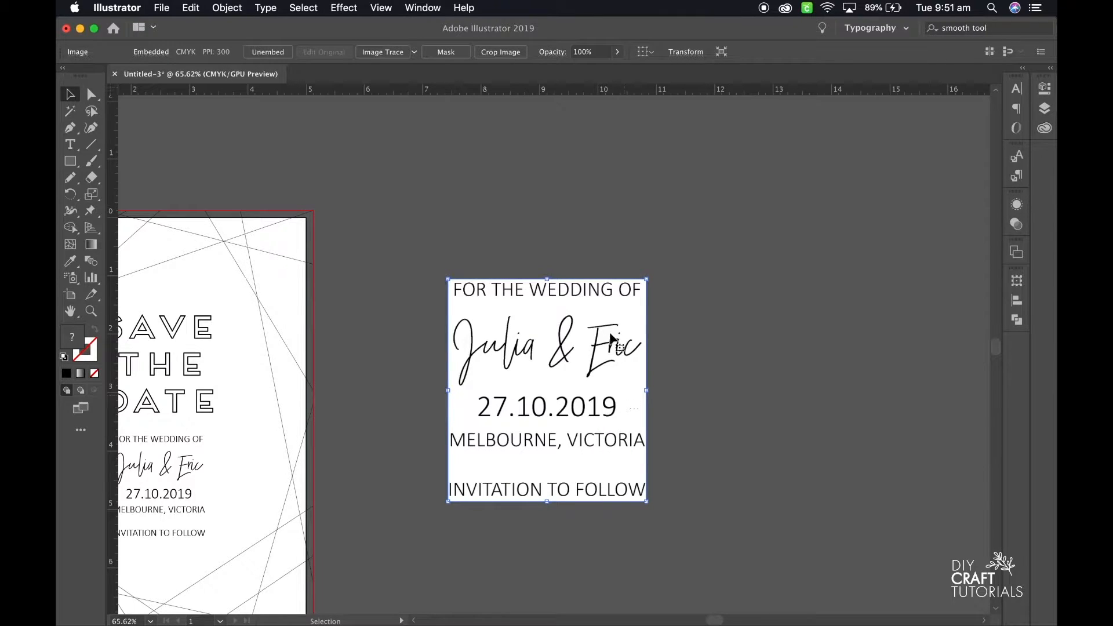
Image-trace the rasterized text with the Line Art preset.
scroll(510, 325, "up", 5)
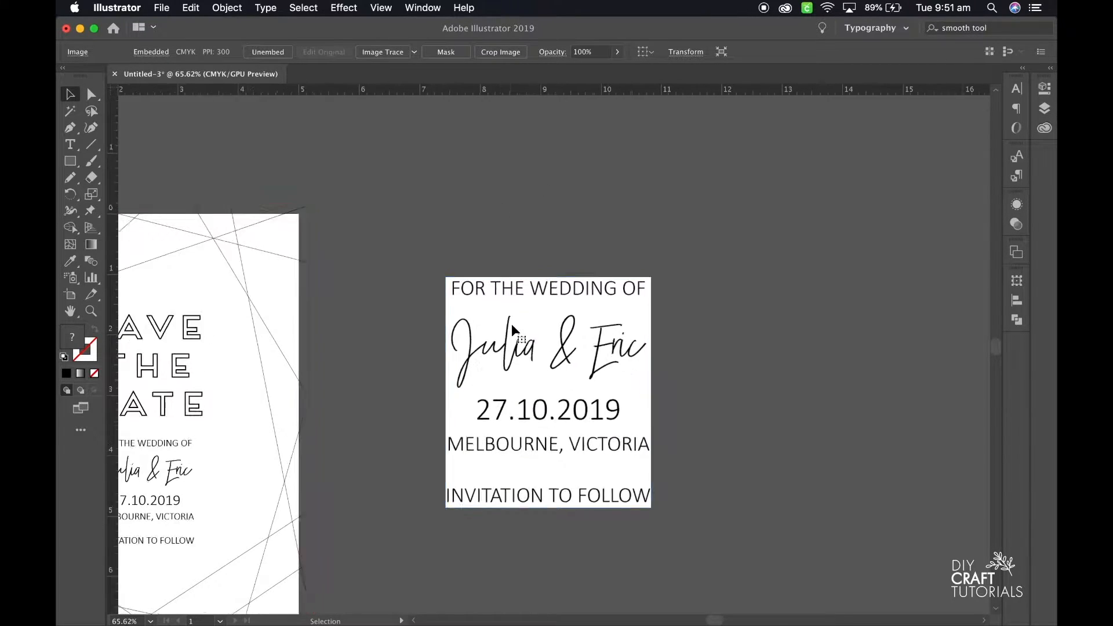
scroll(506, 339, "down", 5)
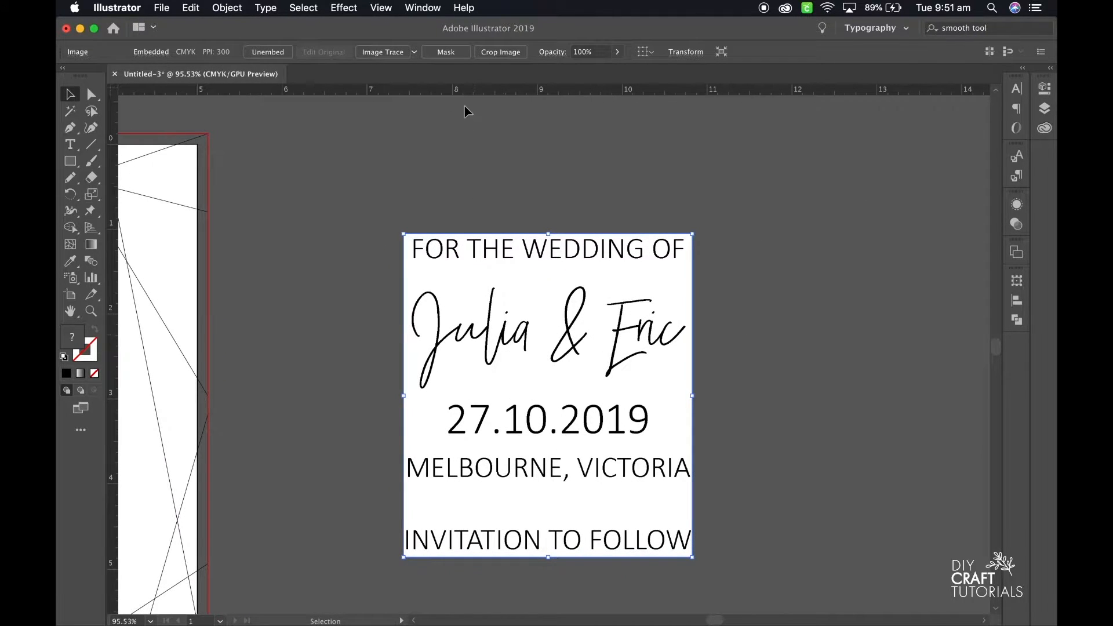
left_click(414, 52)
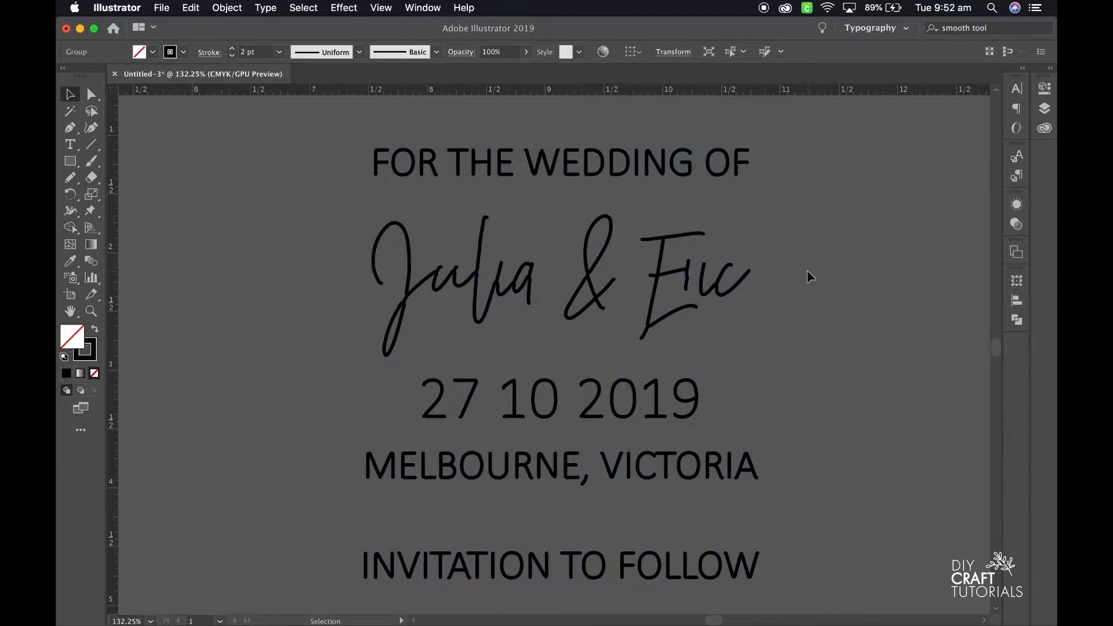
Expand the traced text and set its stroke weight to 0.5 pt.
left_click(661, 273)
left_click(233, 56)
left_click(232, 55)
left_click(232, 56)
left_click(261, 188)
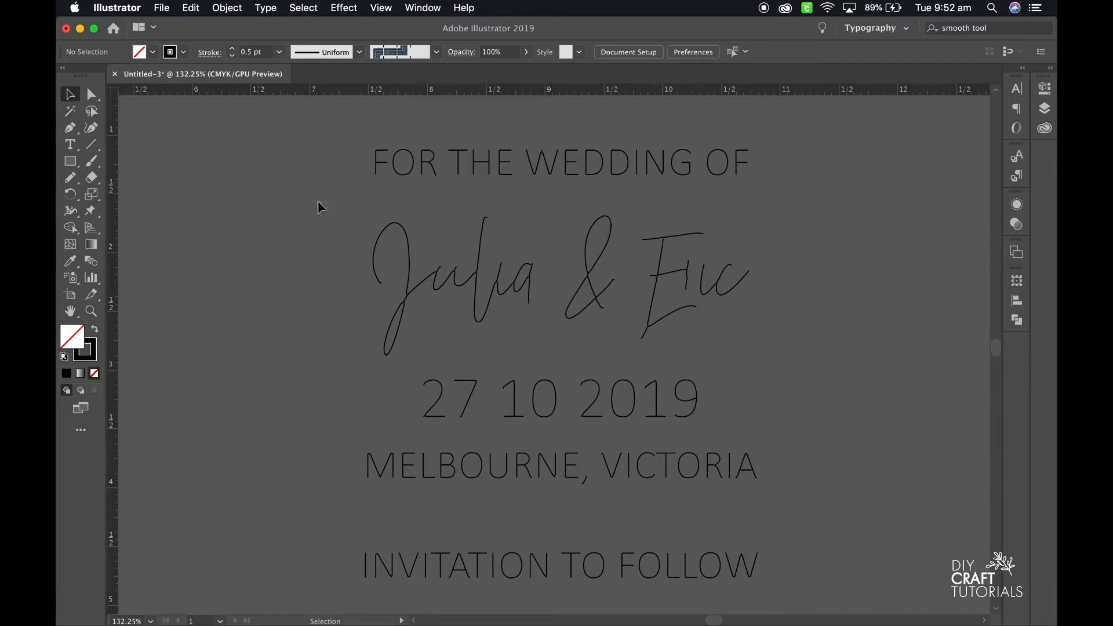
Smooth the outline of the O in the word FOR with the Smooth tool.
scroll(391, 183, "up", 5)
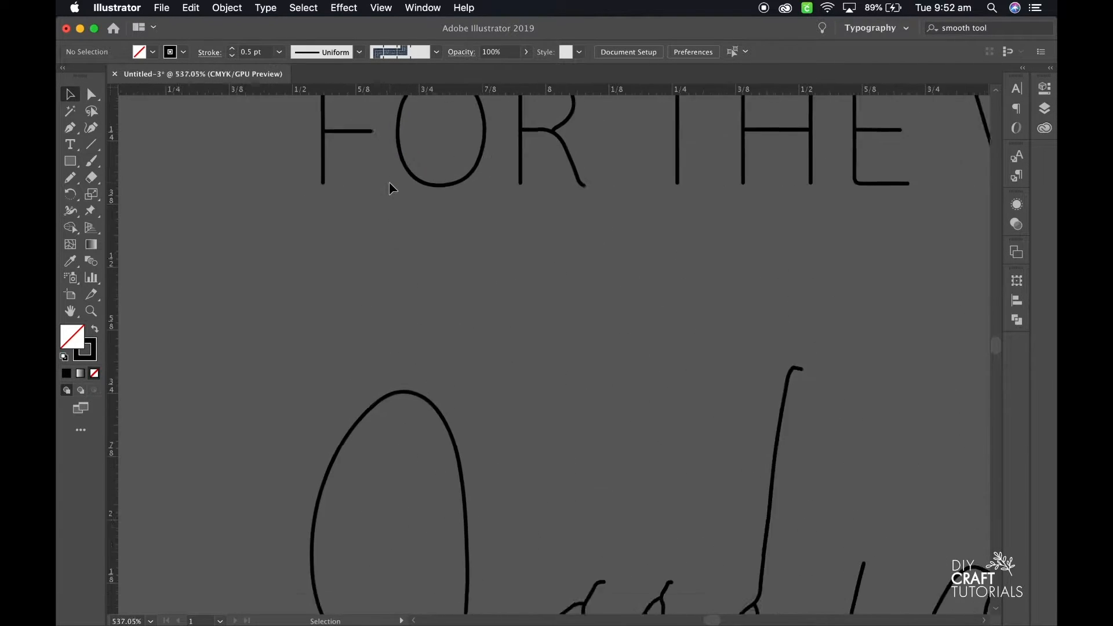
scroll(273, 186, "up", 5)
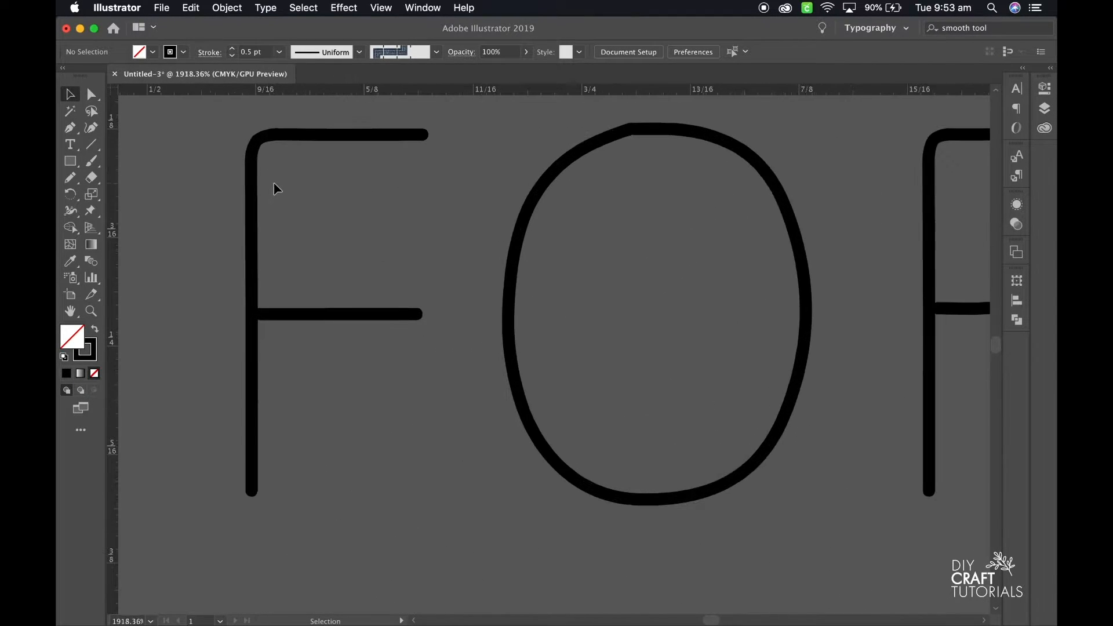
left_click(253, 194)
left_click(70, 177)
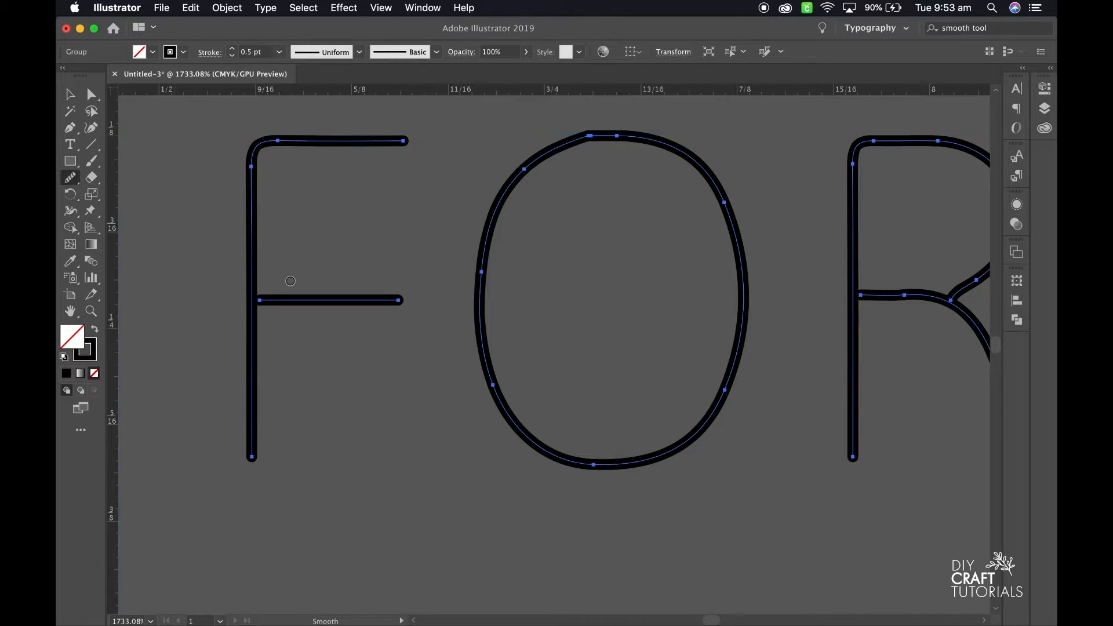
mouse_move(617, 139)
left_mouse_down()
mouse_move(589, 131)
mouse_move(561, 142)
left_mouse_up()
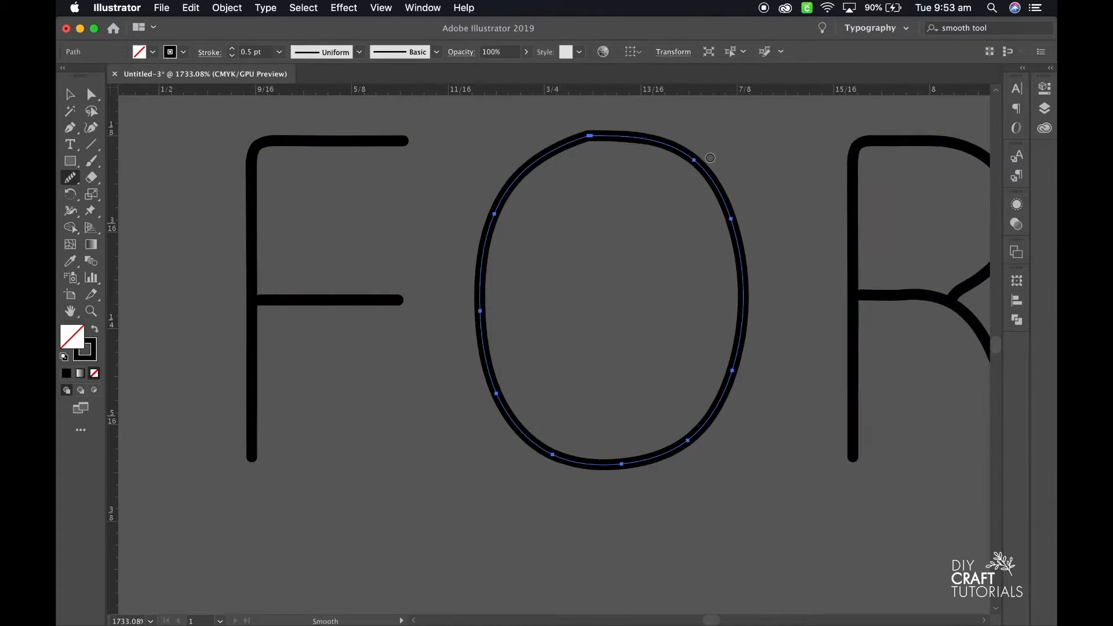
scroll(710, 158, "right", 5)
key("v")
key("a")
left_click(514, 293)
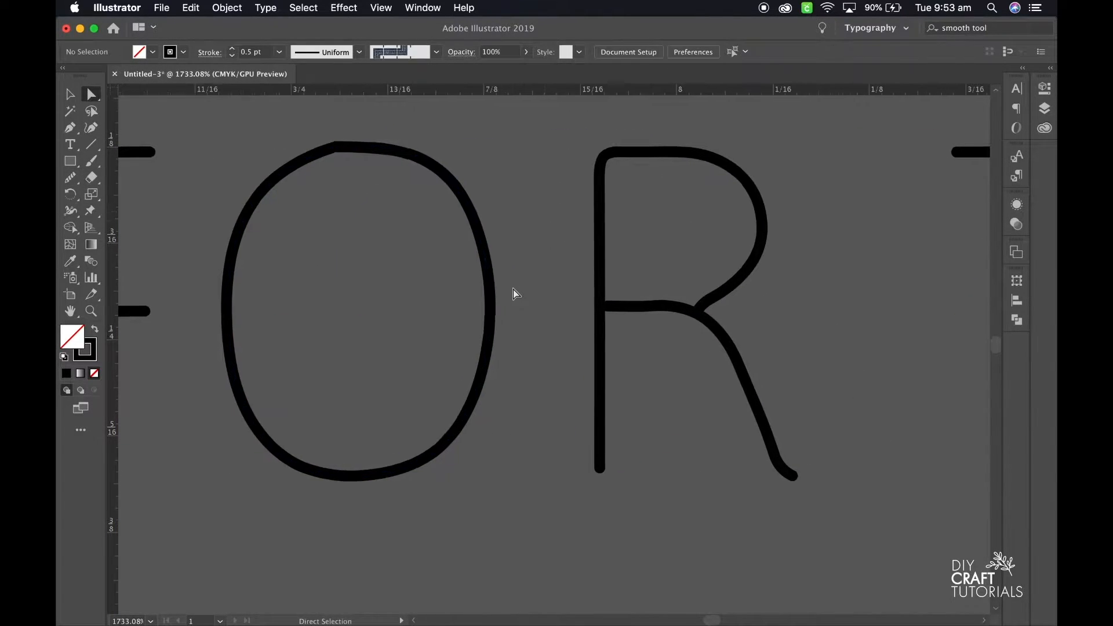
Extend the crossbar of the F in FOR so its inner end point meets the stem.
scroll(356, 310, "left", 5)
left_click(242, 302)
left_click_drag(241, 302, 234, 303)
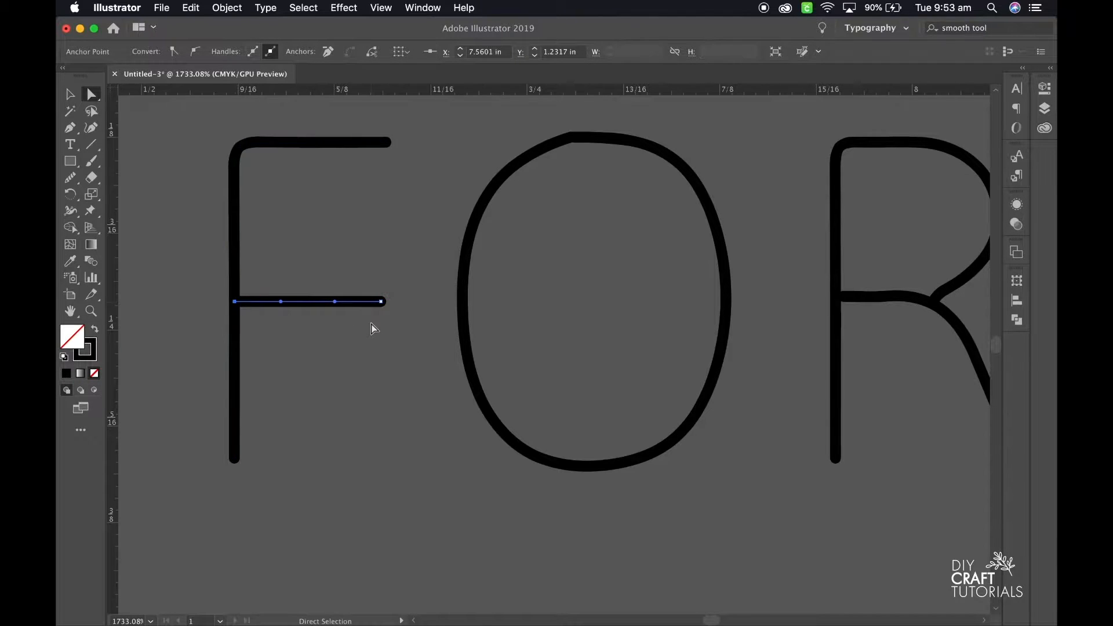
Smooth the curved leg and the middle bar of the R in FOR.
scroll(372, 325, "down", 2)
scroll(434, 332, "right", 3)
scroll(499, 343, "right", 3)
left_click(463, 363)
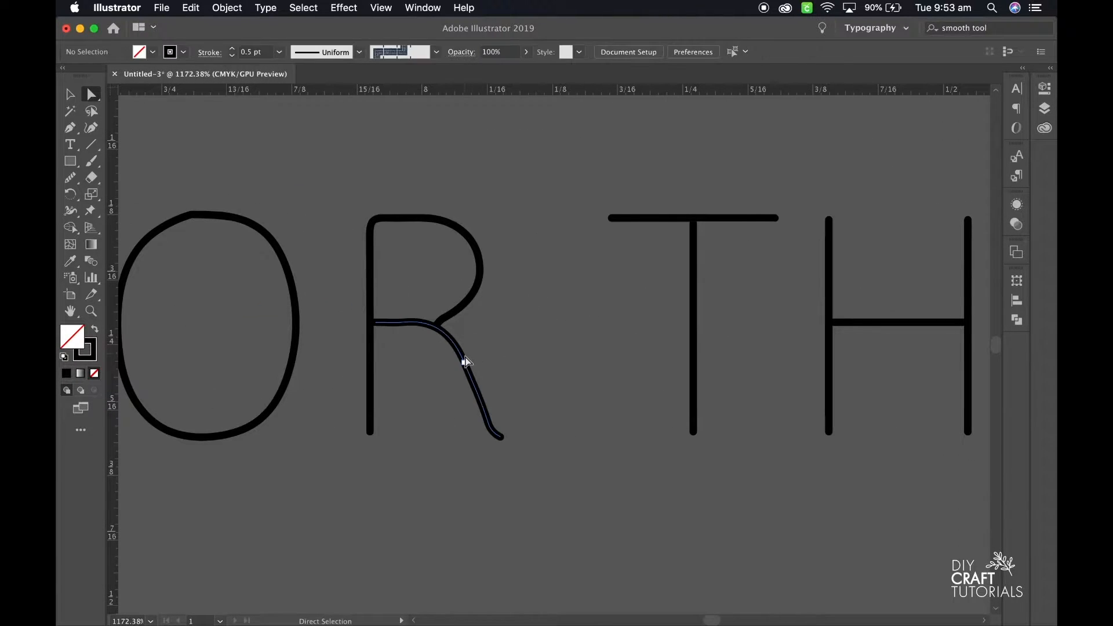
left_click(73, 182)
left_click_drag(475, 389, 497, 437)
left_click_drag(379, 324, 377, 324)
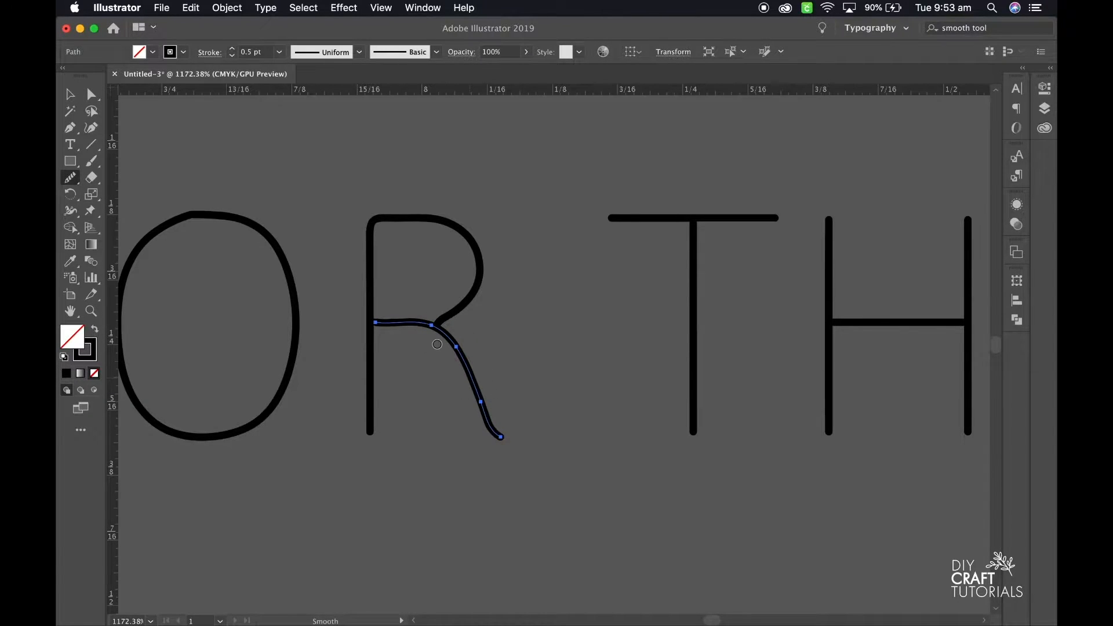
scroll(439, 343, "up", 3)
key("a")
left_click(370, 203)
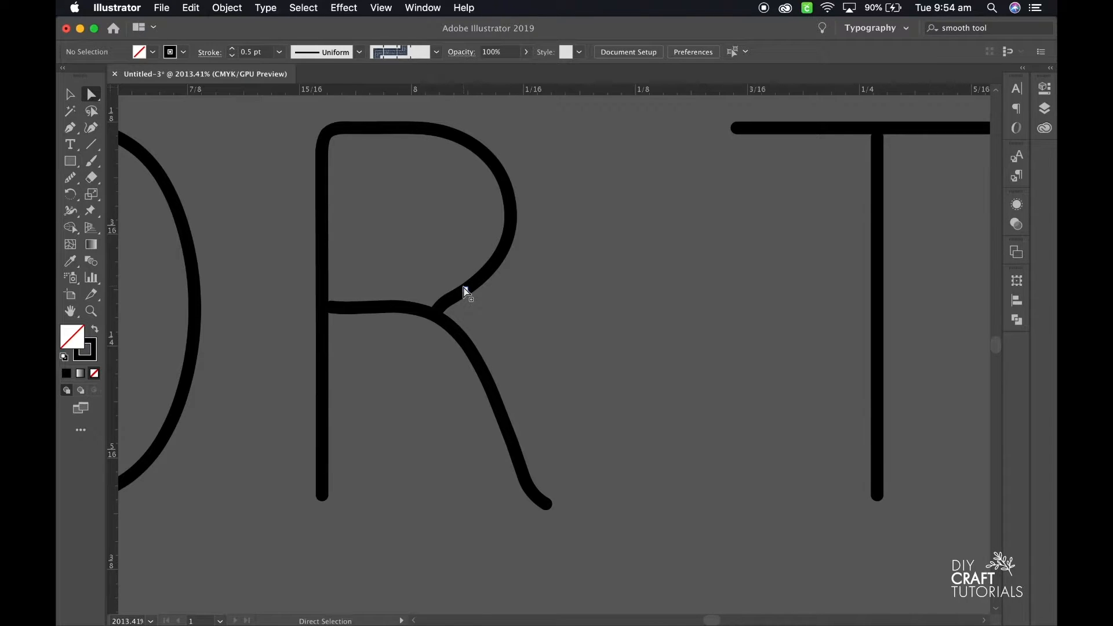
Smooth the lower end of the R's bowl where it meets the leg.
left_click(459, 304)
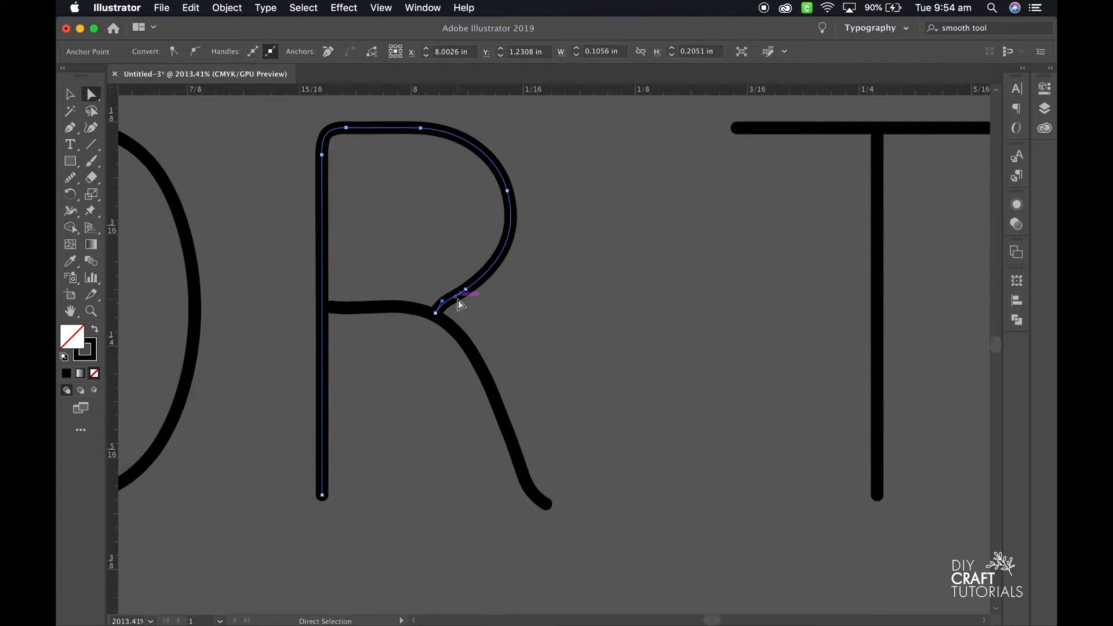
left_click(70, 178)
scroll(452, 295, "up", 4)
mouse_move(502, 279)
left_mouse_down()
mouse_move(411, 321)
mouse_move(469, 301)
left_mouse_up()
scroll(477, 298, "down", 5)
key("a")
left_click(266, 172)
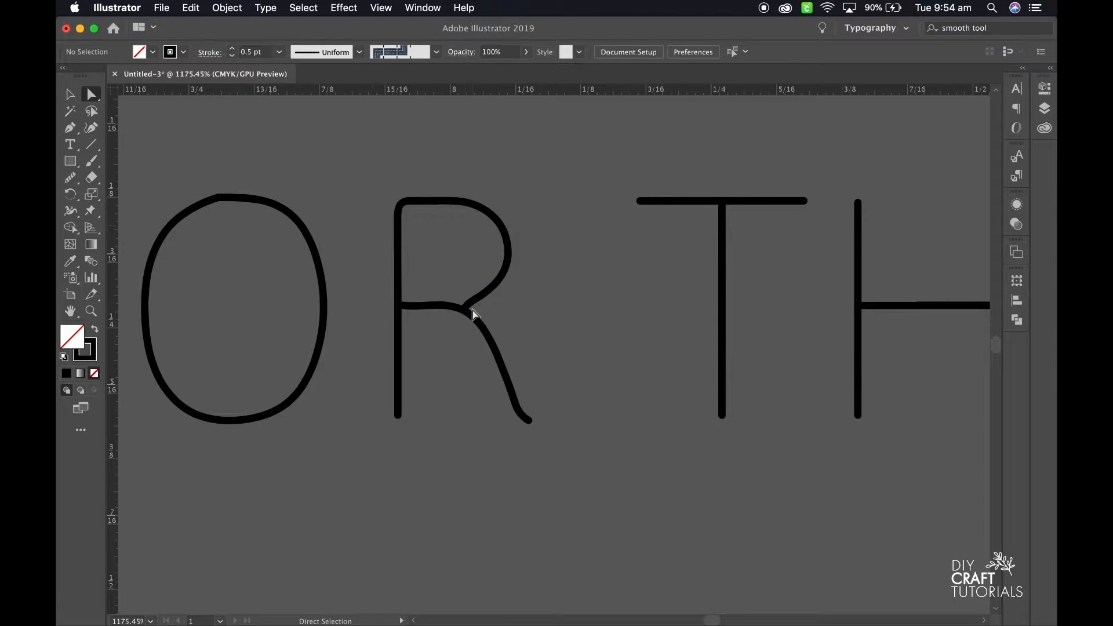
Smooth the first arm and the middle strokes of the W in WEDDING.
scroll(470, 312, "up", 3)
scroll(619, 353, "down", 3)
scroll(619, 354, "right", 5)
scroll(558, 350, "right", 8)
scroll(558, 350, "up", 3)
left_click_drag(151, 133, 633, 519)
left_click(70, 178)
left_click_drag(187, 153, 213, 219)
mouse_move(433, 178)
left_mouse_down()
mouse_move(396, 264)
mouse_move(362, 429)
left_mouse_up()
key("a")
left_click(238, 149)
Straighten both outer tips of the W by repositioning their end points and deleting the stray anchor on the second arm.
left_click(193, 157)
left_click_drag(195, 157, 203, 162)
left_click(674, 156)
key("Delete")
left_click_drag(663, 176, 666, 162)
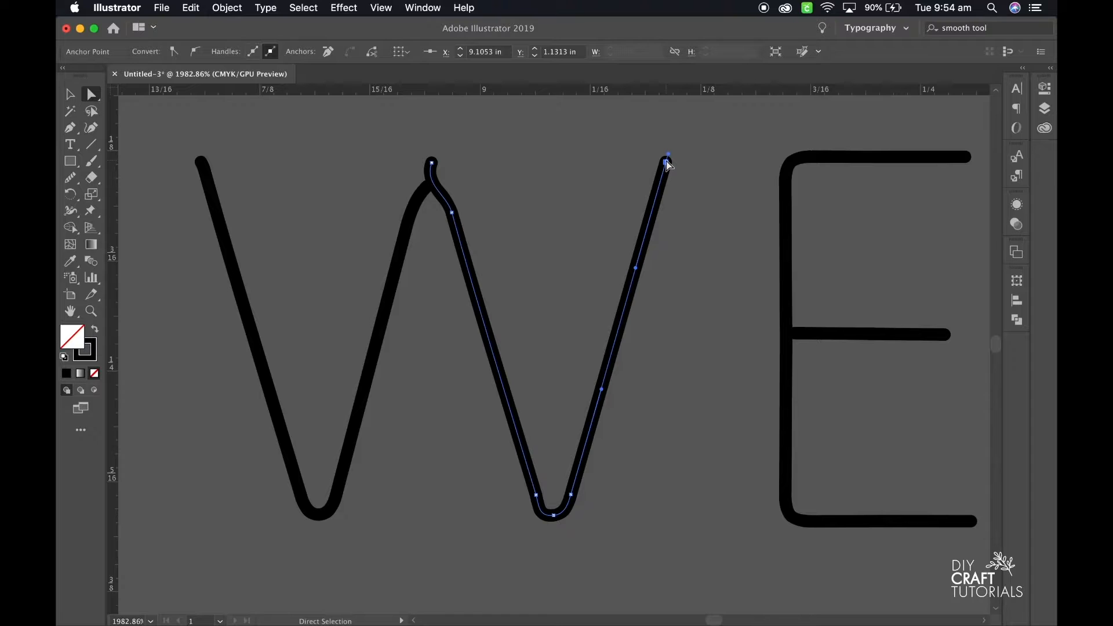
Delete the crooked anchors at the W's middle peak and bring the two inner strokes together in a clean point.
left_click(433, 166)
left_click(427, 186)
key("Delete")
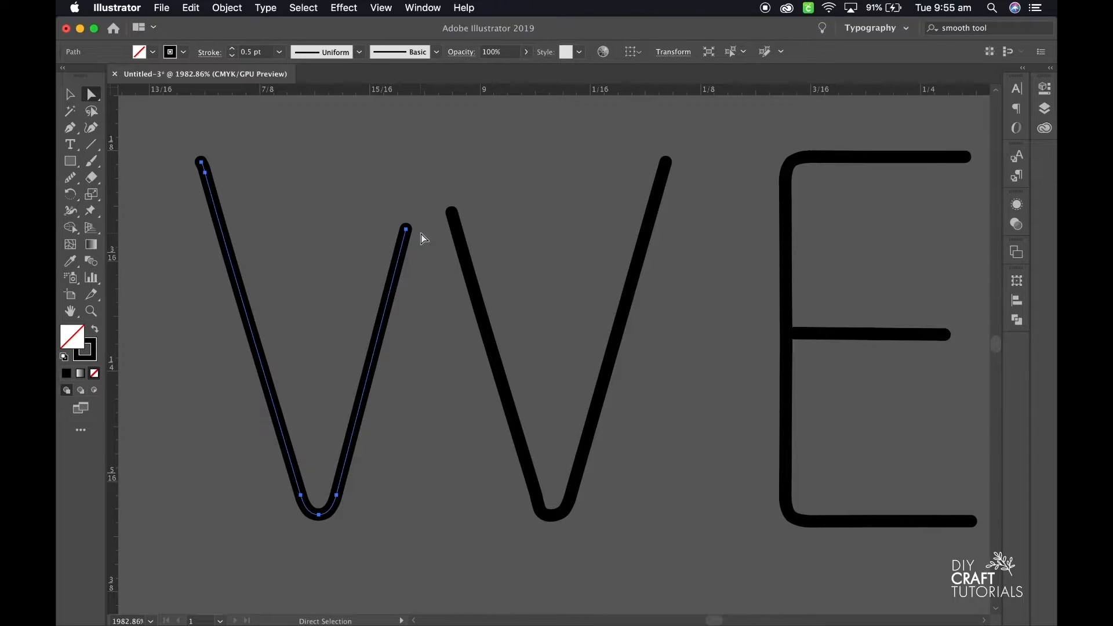
mouse_move(407, 229)
left_mouse_down()
mouse_move(429, 161)
mouse_move(420, 182)
mouse_move(427, 175)
left_mouse_up()
left_click_drag(452, 213, 428, 176)
Smooth the second bottom curve of the W in WEDDING.
left_click(71, 179)
mouse_move(533, 493)
left_mouse_down()
mouse_move(541, 504)
mouse_move(577, 487)
mouse_move(543, 514)
left_mouse_up()
key("a")
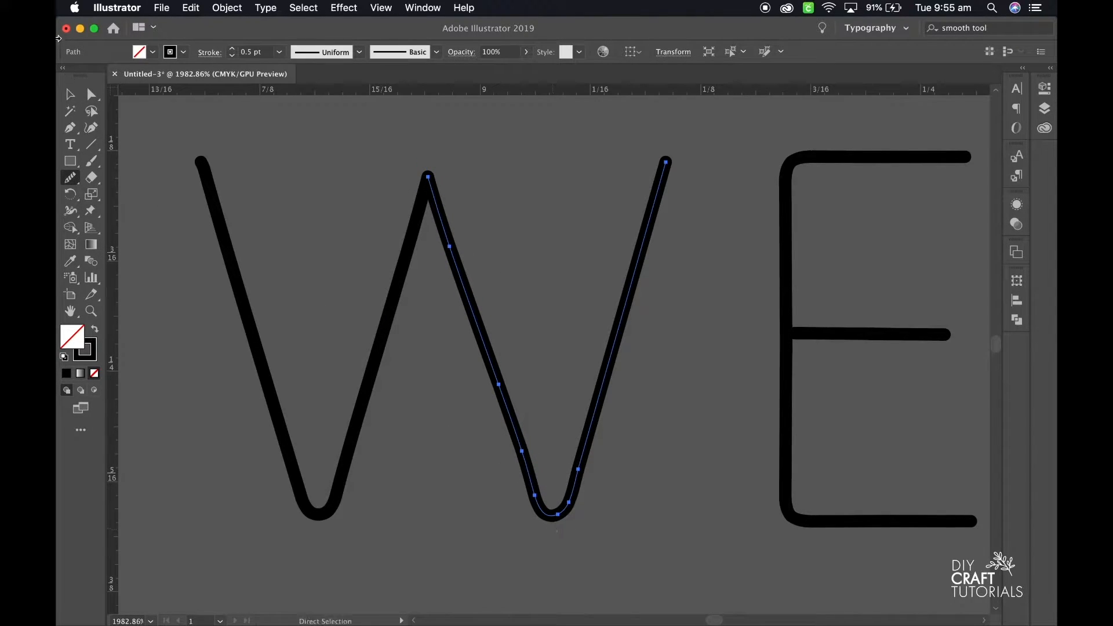
left_click(333, 512)
left_click(331, 511)
left_click(362, 520)
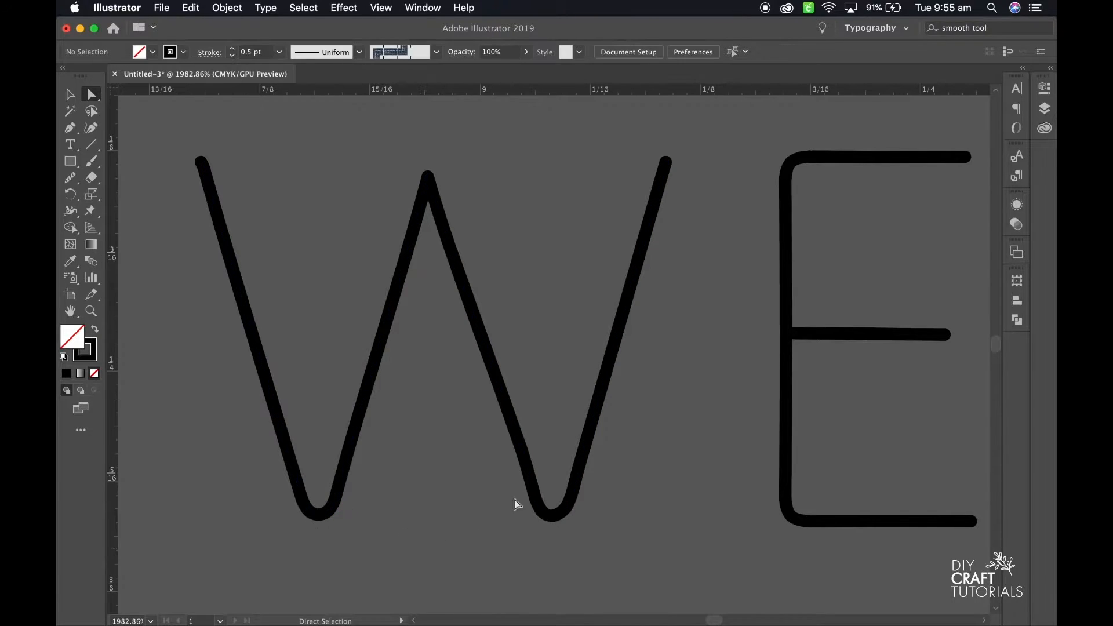
Move the lower end of the N's straight stem in WEDDING onto the end point of its diagonal.
scroll(524, 497, "down", 5)
scroll(605, 520, "right", 4)
scroll(605, 520, "down", 3)
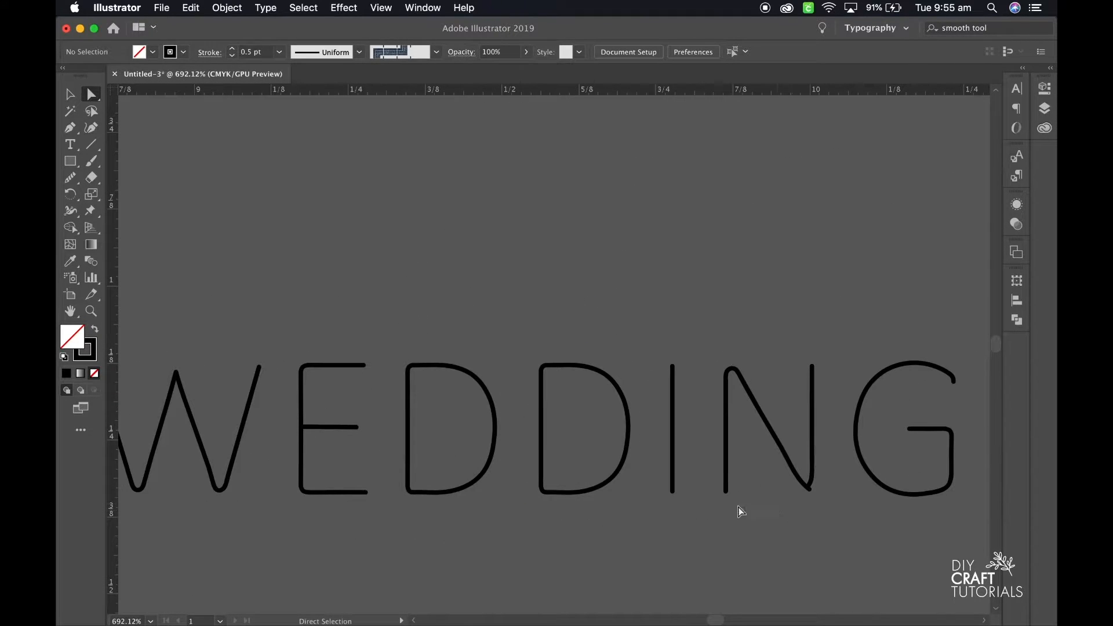
scroll(739, 513, "right", 1)
scroll(766, 493, "up", 4)
scroll(398, 405, "up", 5)
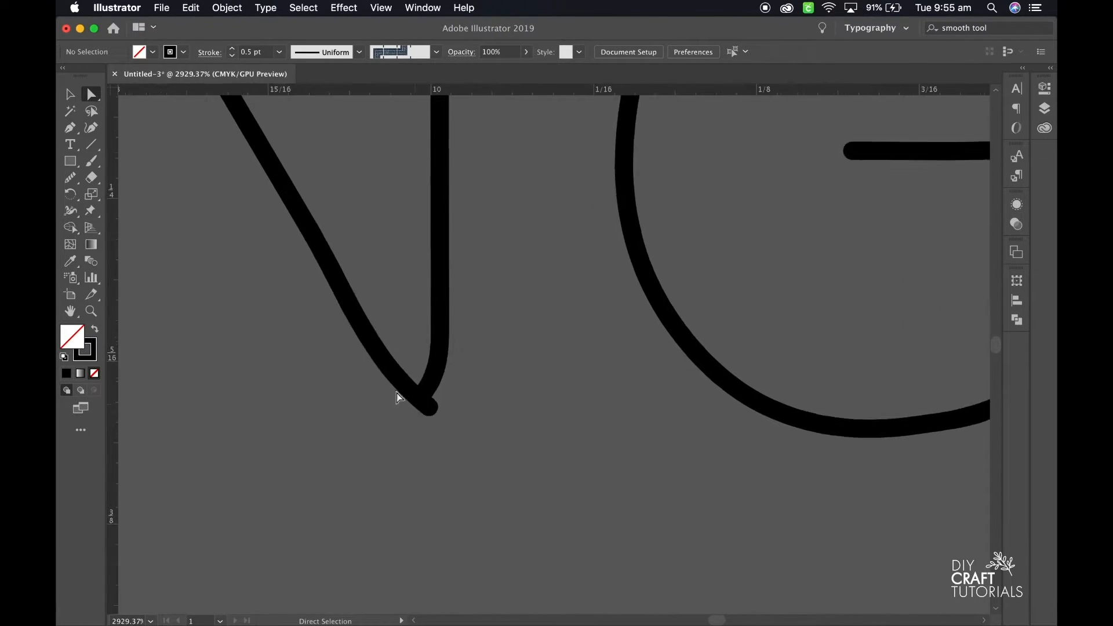
left_click(436, 391)
left_click(423, 396)
left_click_drag(423, 395, 430, 408)
left_click(416, 429)
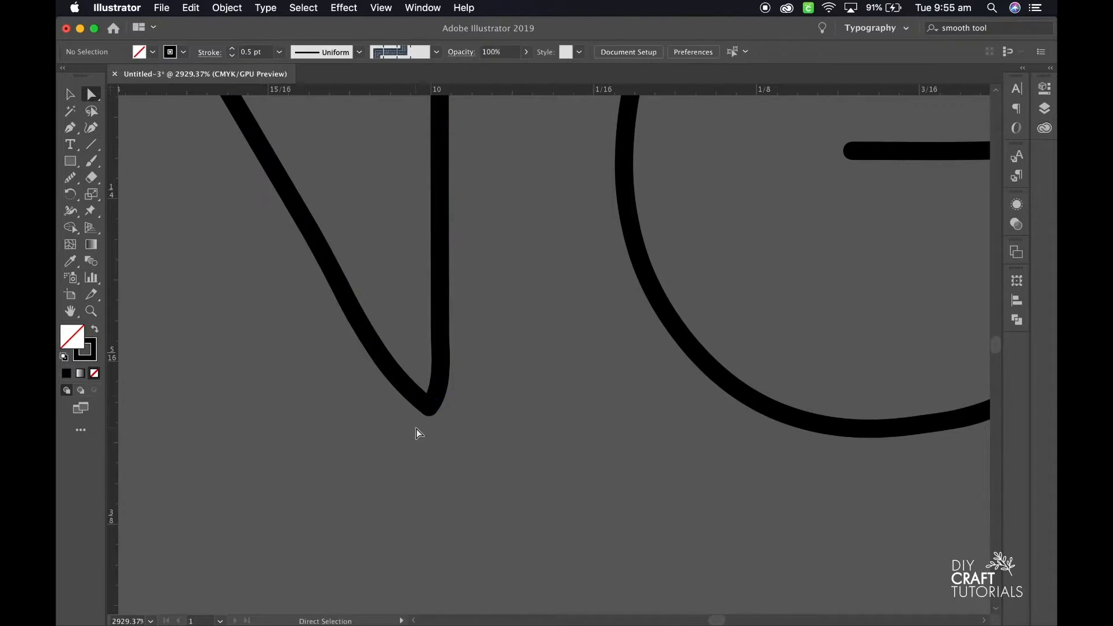
Remove the small hook from the upper end of the G in WEDDING.
scroll(416, 432, "down", 5)
left_click(621, 258)
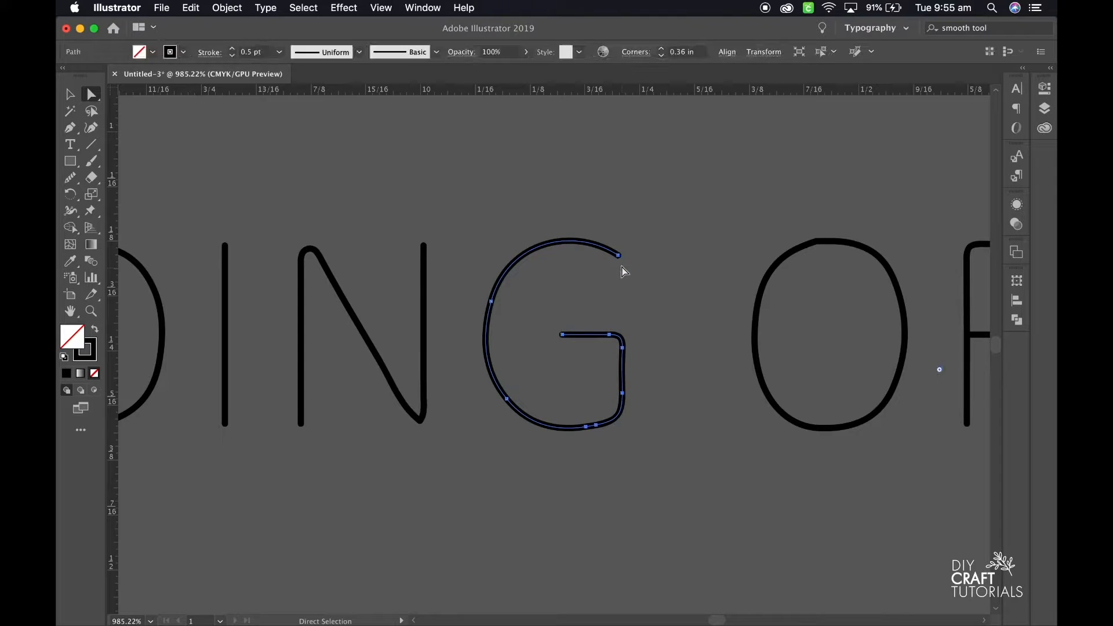
left_click(704, 305)
scroll(704, 305, "right", 5)
scroll(704, 305, "down", 3)
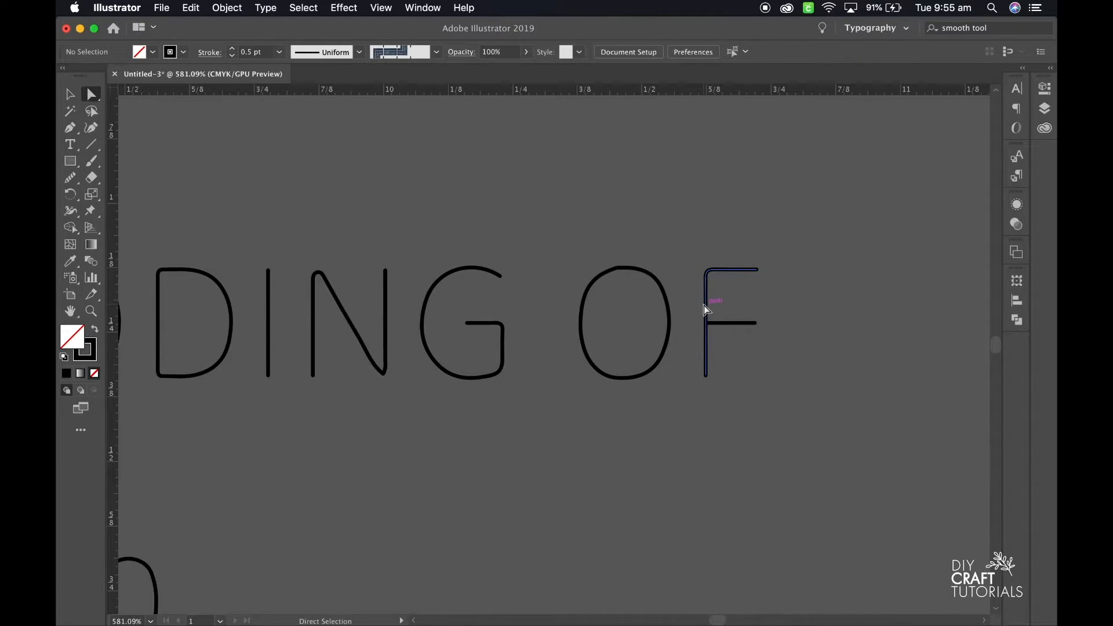
Adjust the foot of the first 2 in the date line and smooth its diagonal stroke.
scroll(751, 367, "down", 3)
scroll(360, 357, "down", 10)
scroll(359, 357, "up", 4)
left_click(377, 327)
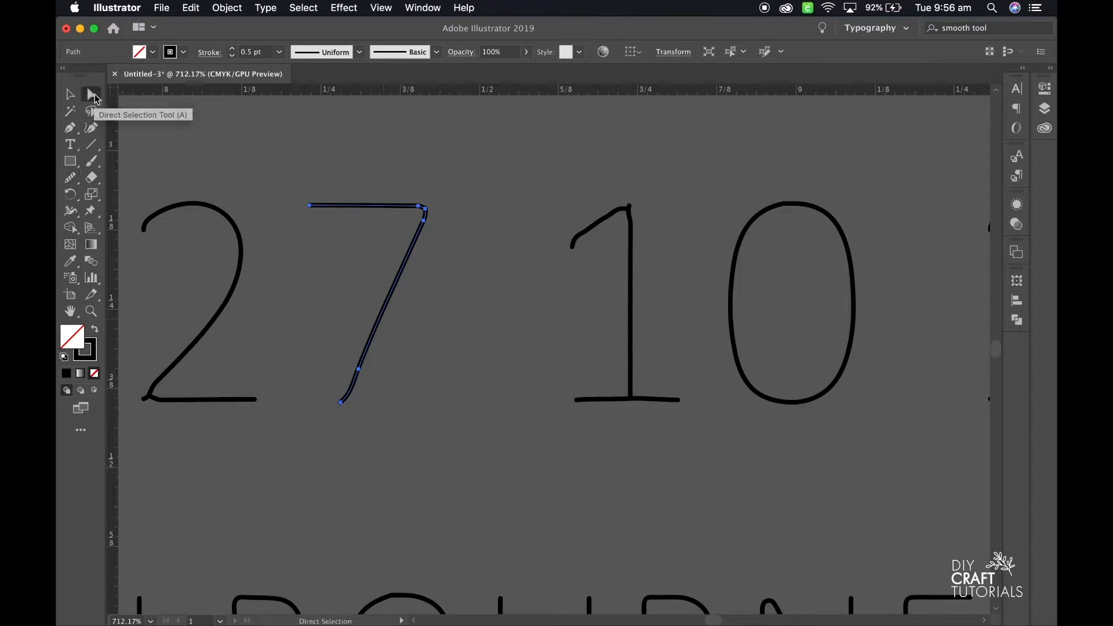
left_click(242, 383)
scroll(241, 382, "up", 5)
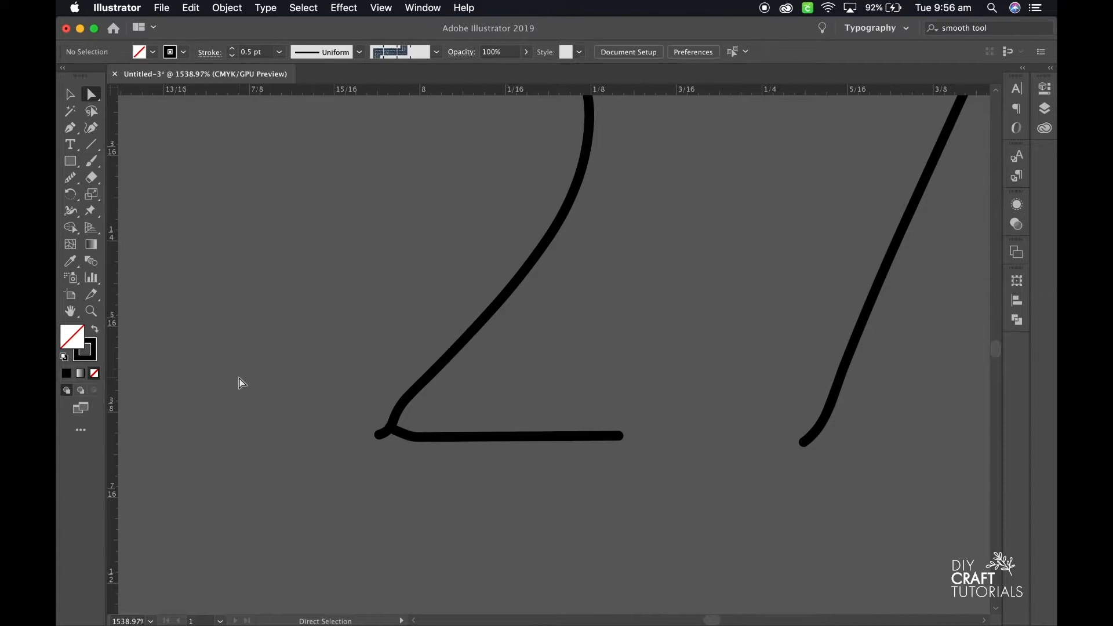
scroll(372, 418, "up", 2)
left_click(377, 429)
left_click(377, 422)
left_click(70, 177)
left_click_drag(470, 314, 397, 392)
scroll(376, 440, "down", 4)
left_click(91, 95)
Reshape the curved lower end of the 7 in the date line.
left_click(678, 339)
scroll(677, 340, "down", 3)
scroll(510, 401, "up", 5)
left_click_drag(490, 446, 500, 424)
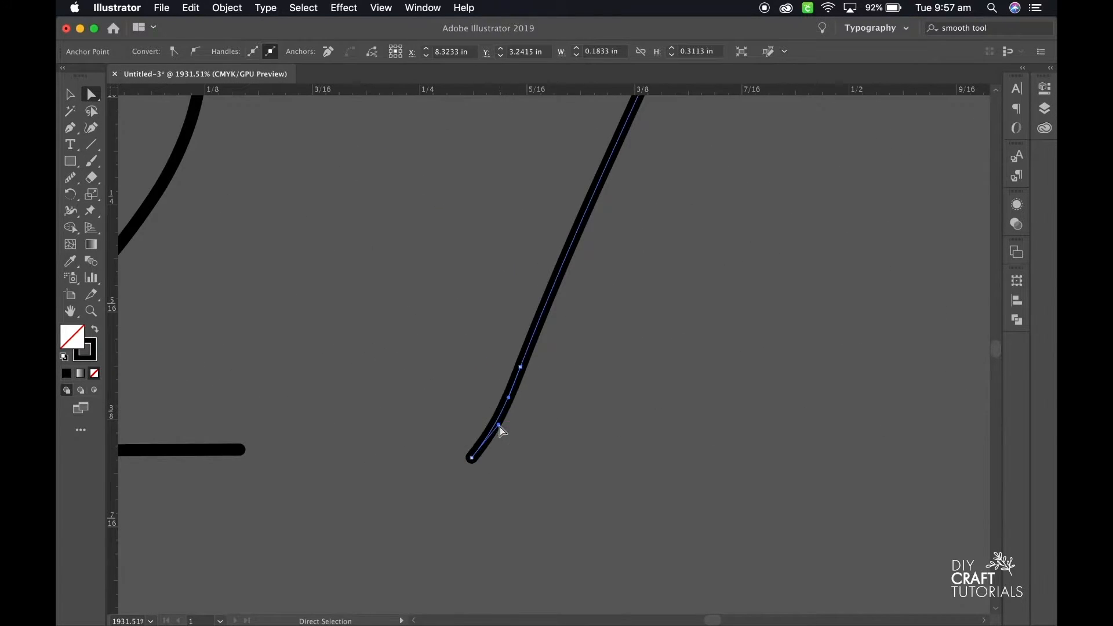
left_click(417, 458)
Reshape the first 1 in the date line by repositioning the anchors where its flag and stem meet.
scroll(418, 458, "down", 6)
scroll(635, 328, "up", 6)
left_click(673, 272)
left_click_drag(674, 271, 683, 262)
mouse_move(658, 257)
left_mouse_down()
mouse_move(658, 274)
mouse_move(567, 316)
mouse_move(532, 363)
left_mouse_up()
left_click(70, 177)
left_click(91, 95)
left_click_drag(681, 276, 680, 281)
left_click(708, 298)
scroll(708, 298, "down", 5)
scroll(708, 299, "down", 3)
left_click_drag(590, 266, 591, 254)
left_click(629, 398)
Reshape the lower corner of the first 2 in 2019 where its diagonal meets the foot.
scroll(629, 398, "down", 3)
scroll(629, 398, "down", 3)
scroll(628, 398, "right", 5)
left_click(630, 398)
scroll(629, 398, "up", 6)
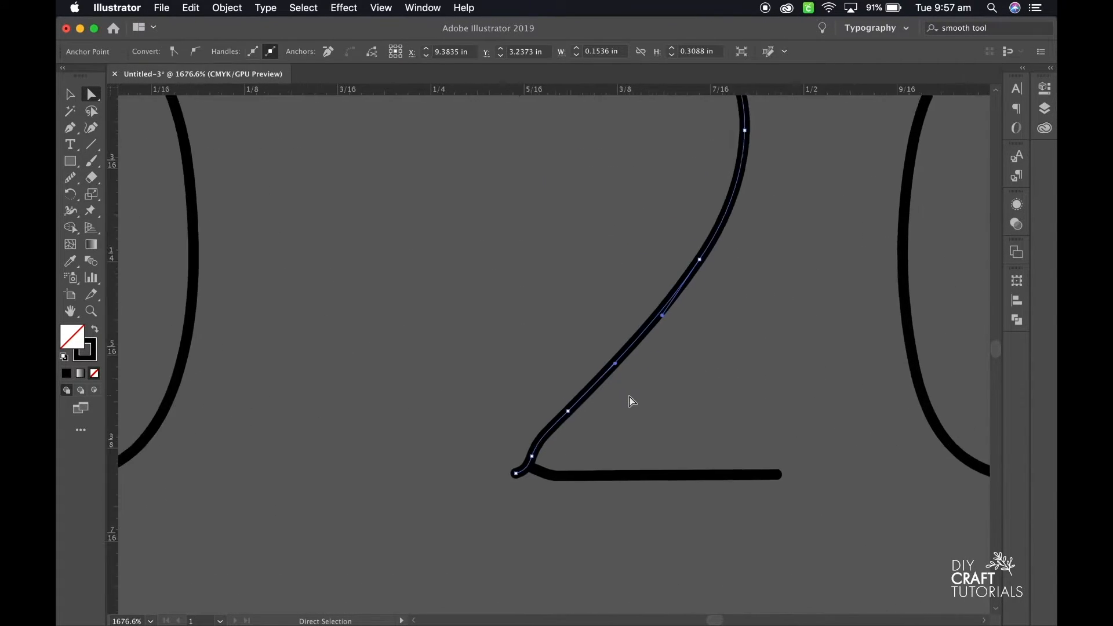
scroll(630, 398, "down", 2)
left_click_drag(549, 437, 535, 446)
left_click(70, 177)
left_click(91, 95)
left_click(357, 294)
Reposition the anchors at the top of the 1 in 2019 so its flag and stem meet cleanly.
scroll(357, 293, "down", 4)
scroll(654, 271, "right", 8)
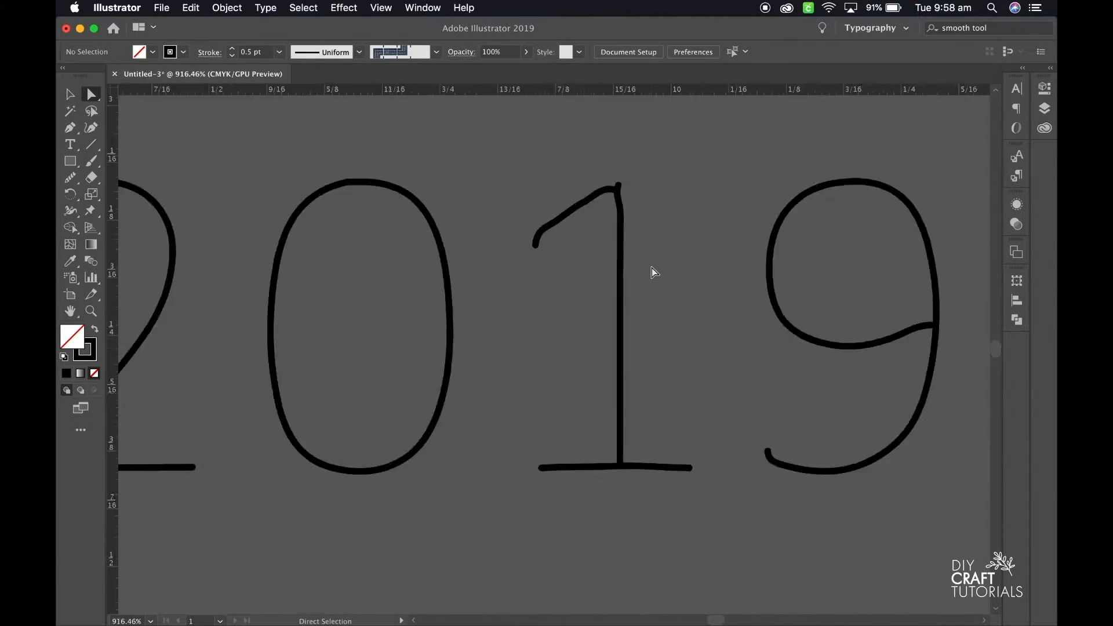
scroll(655, 232, "up", 5)
left_click(566, 182)
left_click_drag(567, 181, 574, 171)
left_click(582, 266)
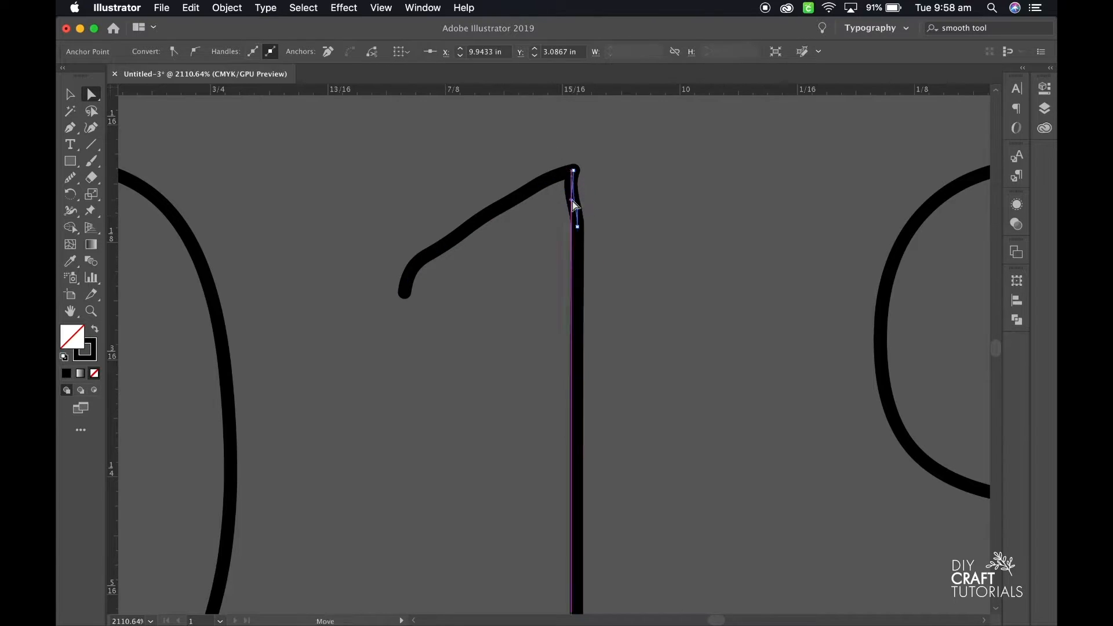
left_click(540, 292)
scroll(539, 291, "down", 5)
scroll(534, 252, "left", 5)
scroll(528, 250, "up", 5)
scroll(790, 368, "down", 1)
left_click(888, 328)
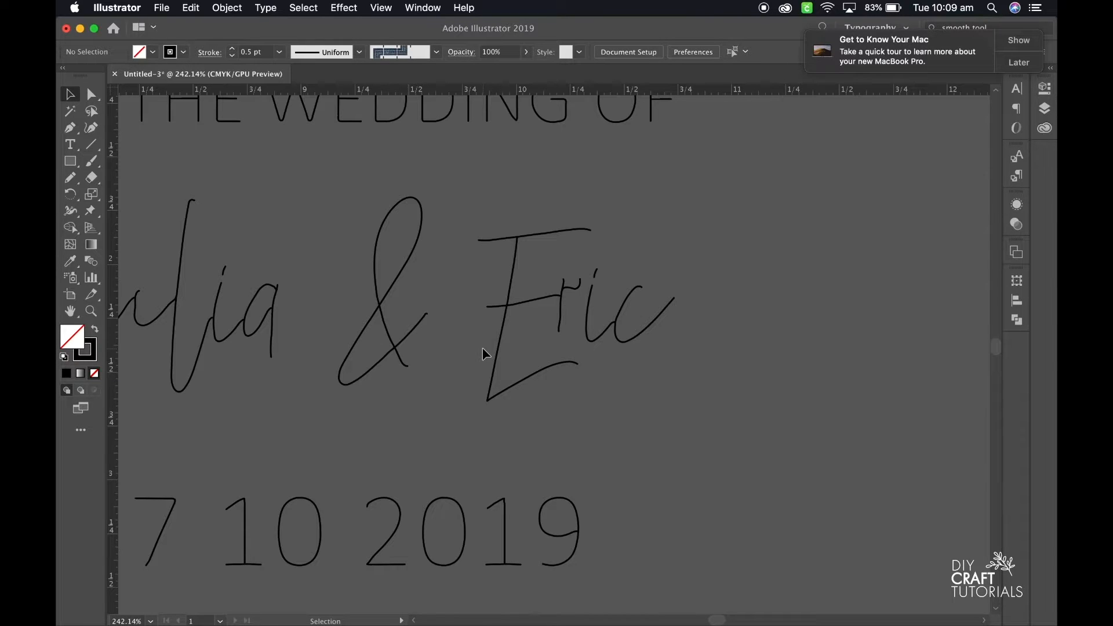
Smooth the hook of the letter r in the second name of the script line.
scroll(536, 314, "up", 5)
key("a")
left_click(609, 345)
left_click(580, 401)
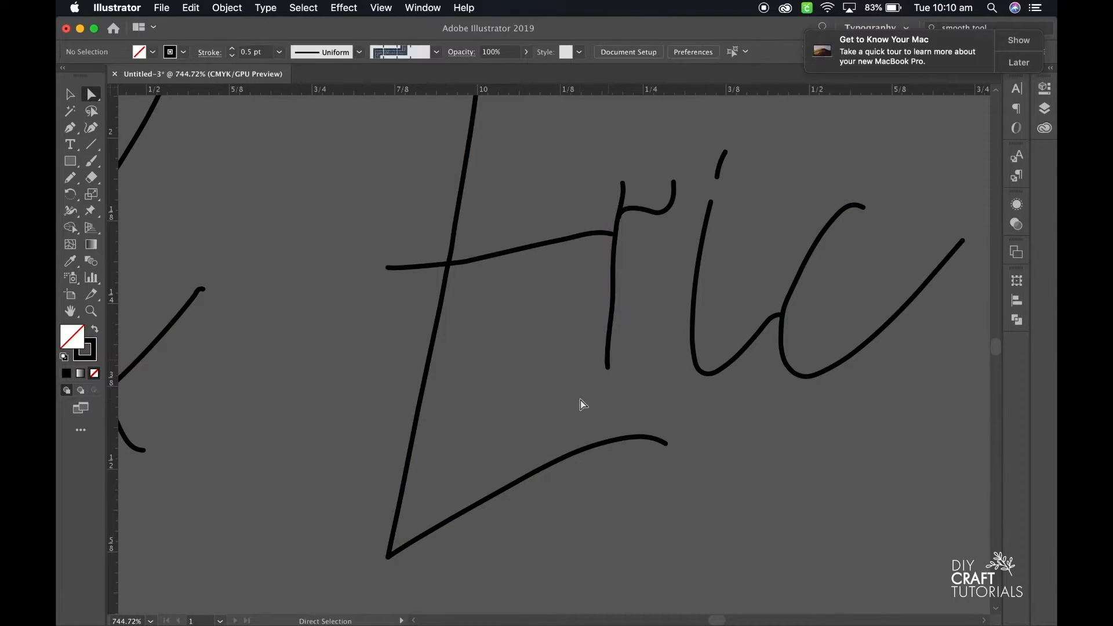
left_click(672, 185)
left_click(70, 177)
left_click(125, 217)
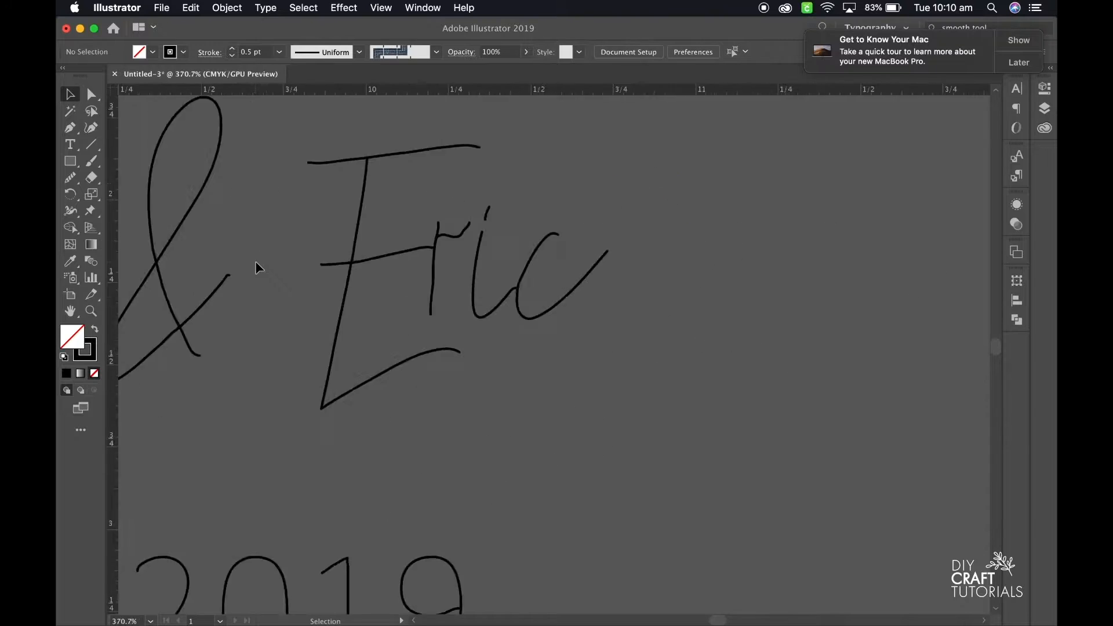
scroll(260, 268, "down", 5)
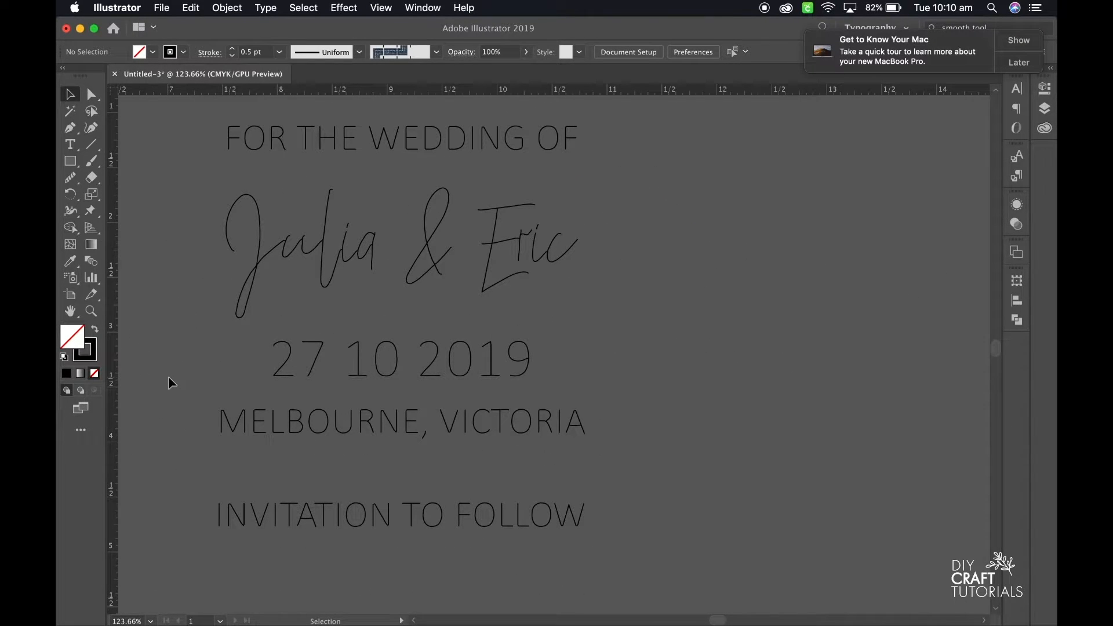
Draw a short pencil dot after 27 in the date line and paste a copy after 10.
scroll(333, 334, "up", 6)
left_click(71, 178)
left_click(134, 195)
left_click_drag(323, 498, 345, 499)
key("super+c")
key("super+v")
left_click_drag(551, 348, 626, 504)
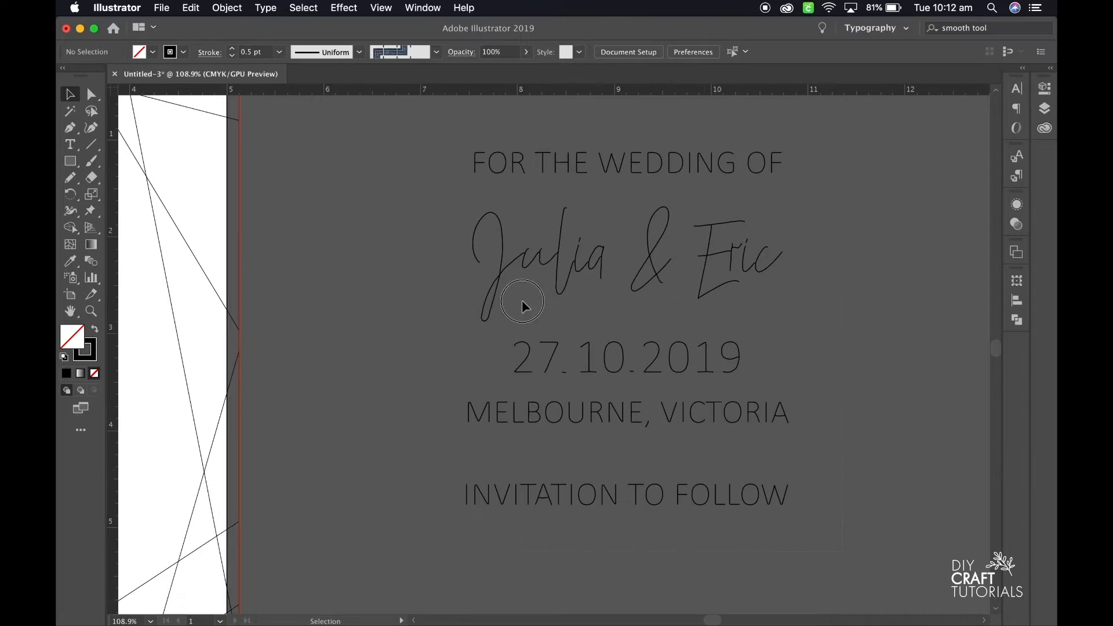
Group the traced text paths into one object.
key("super+a")
right_click(526, 176)
left_click(554, 267)
left_click(423, 308)
Duplicate the grouped single-line text and scale the copy down to match the card's original text.
left_click(597, 249)
key("super+c")
scroll(427, 341, "left", 7)
key("super+v")
left_click_drag(709, 174, 778, 311)
left_click(844, 353)
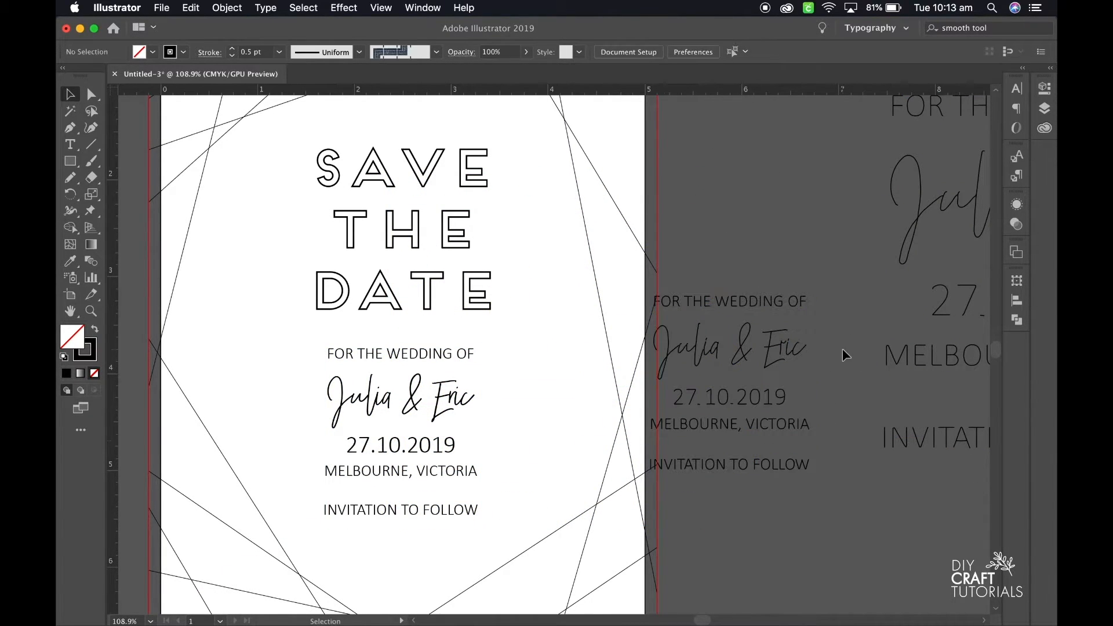
Delete the original text block below the SAVE THE DATE heading on the artboard.
left_click(450, 416)
left_click_drag(480, 541, 390, 352)
key("Delete")
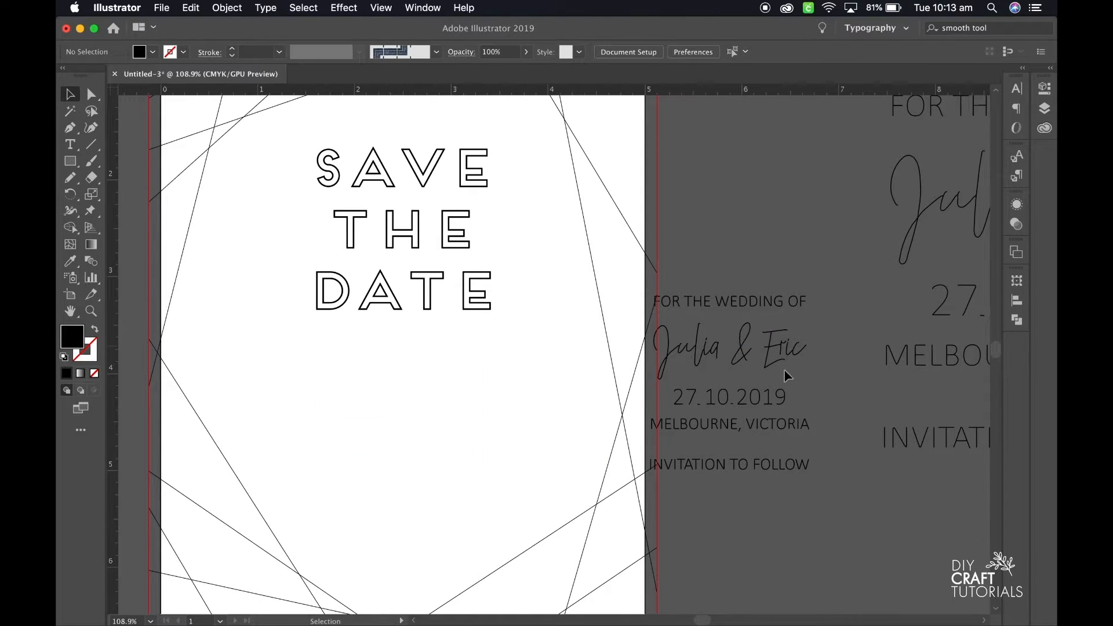
Place the reduced single-line text centred below the SAVE THE DATE heading and delete the large version beside the artboard.
left_click_drag(787, 376, 458, 392)
left_click(576, 378)
scroll(576, 378, "down", 5)
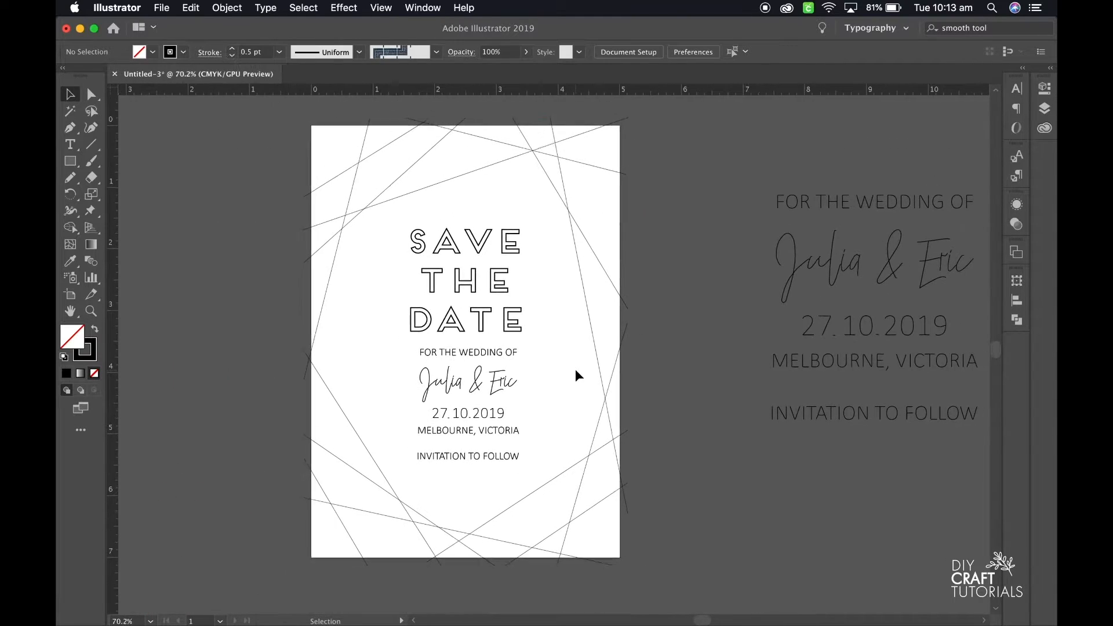
left_click_drag(958, 472, 740, 186)
key("Delete")
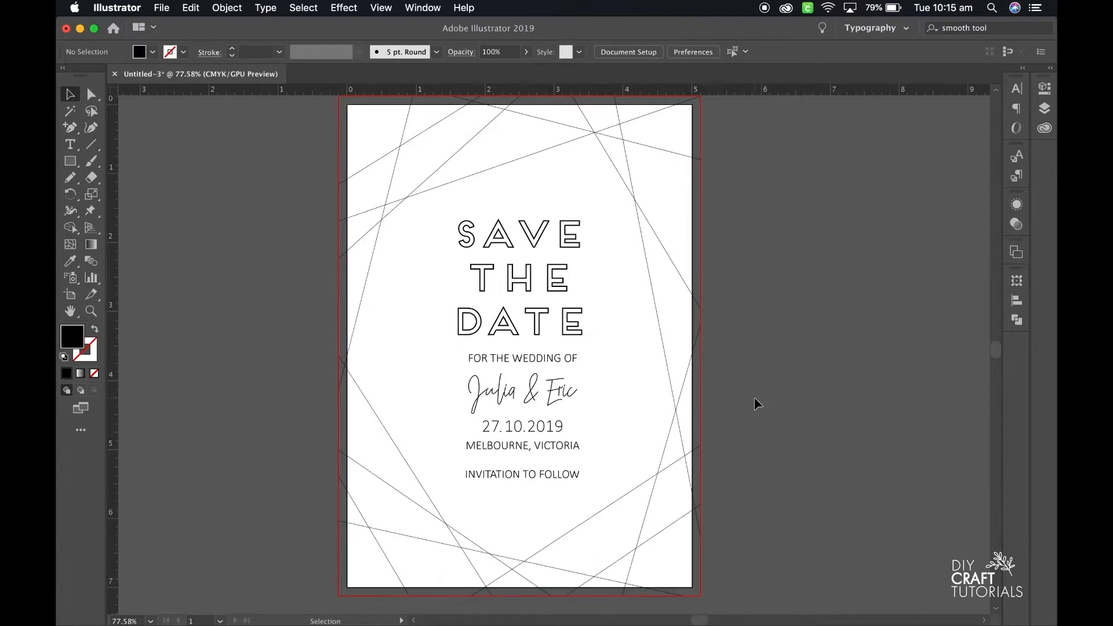
Save the card as savethedate.svg in the Save the date folder, in SVG format with the default SVG options.
left_click(168, 7)
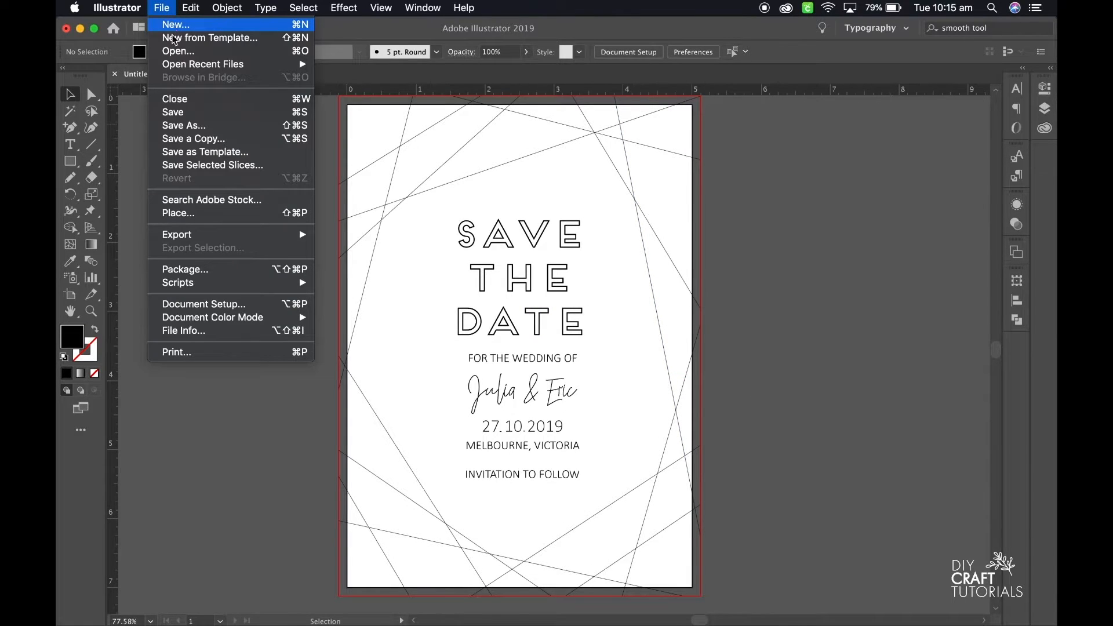
left_click(212, 128)
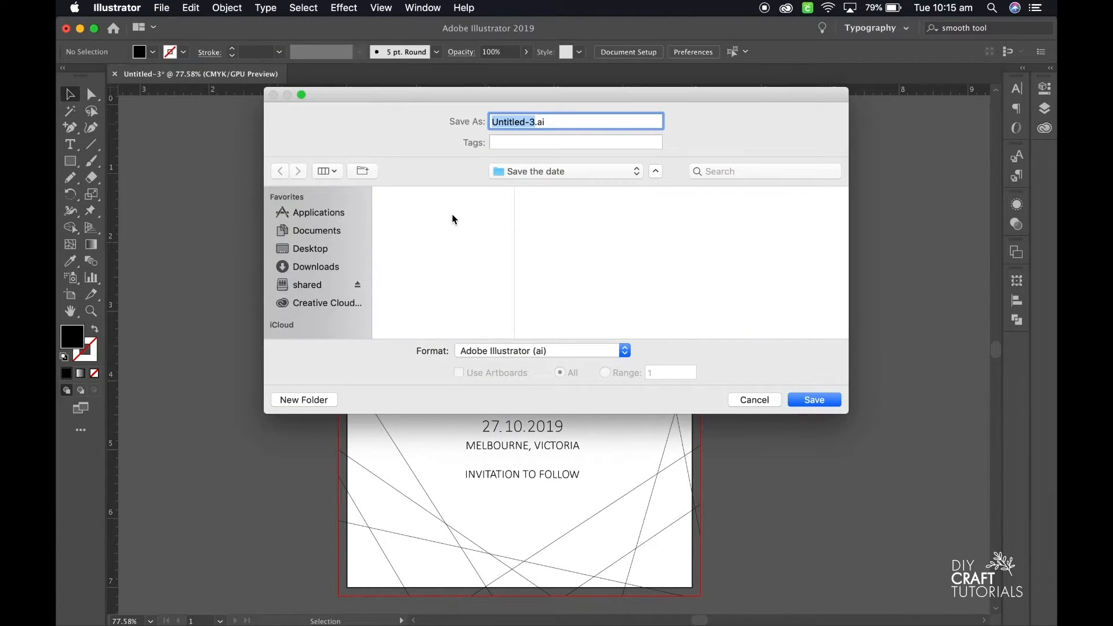
left_click(566, 347)
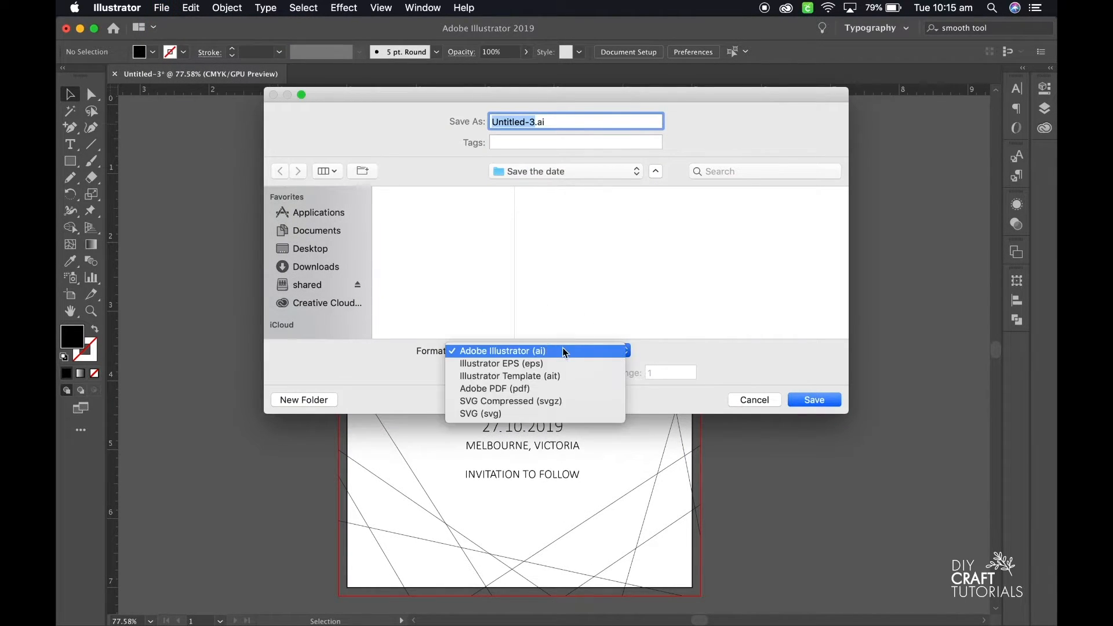
left_click(551, 417)
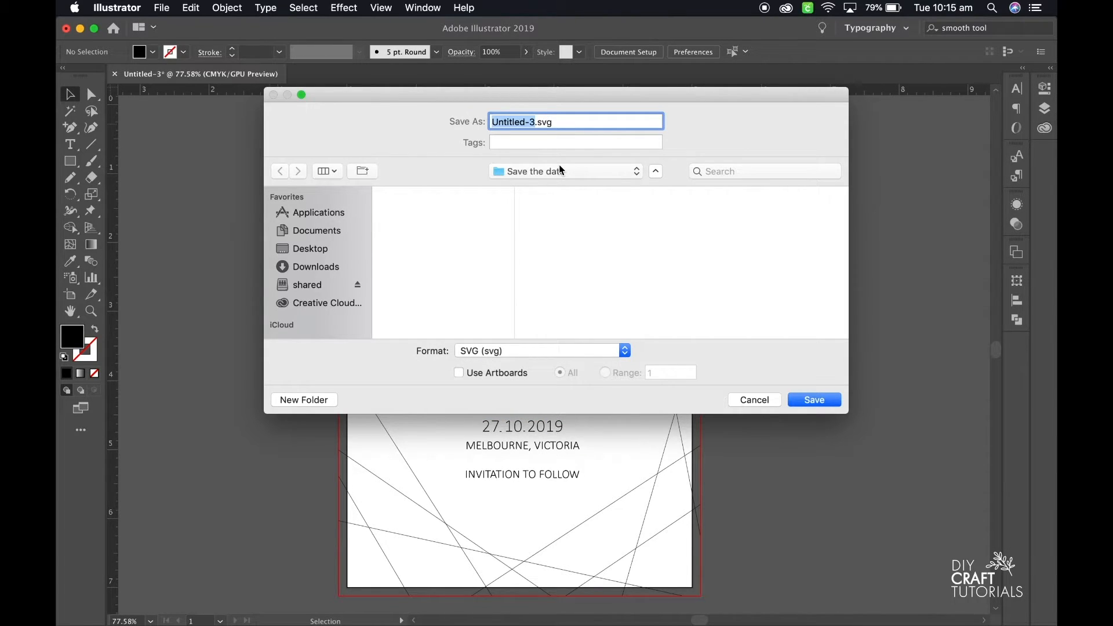
type("savethedate")
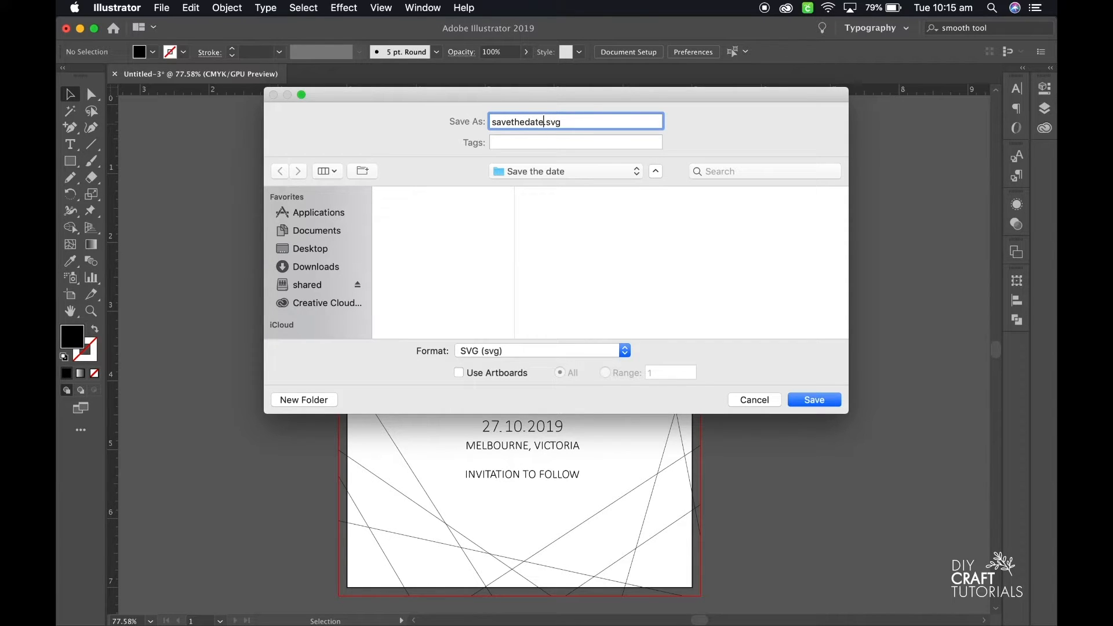
left_click(799, 399)
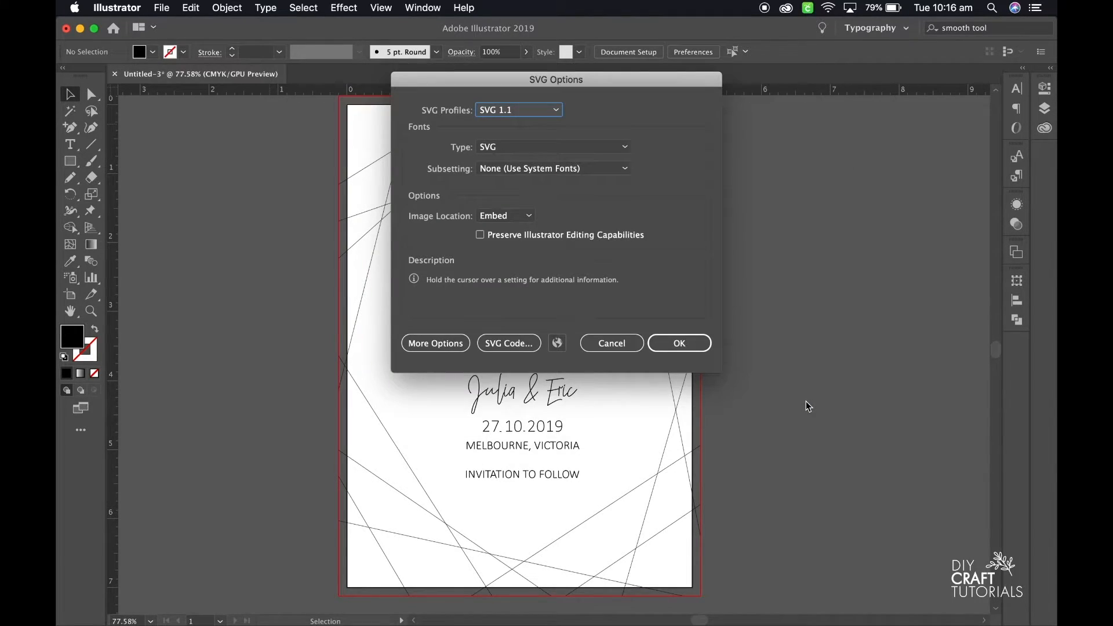
left_click(666, 344)
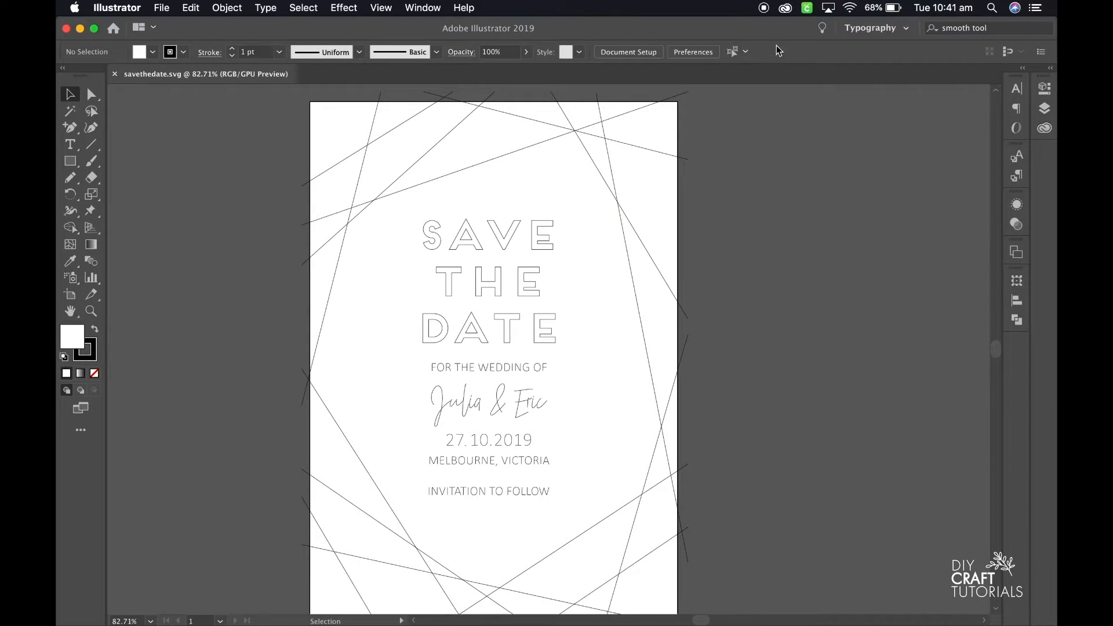
Switch to Cricut Design Space, enlarge its window to full screen and start a new project.
left_click(808, 7)
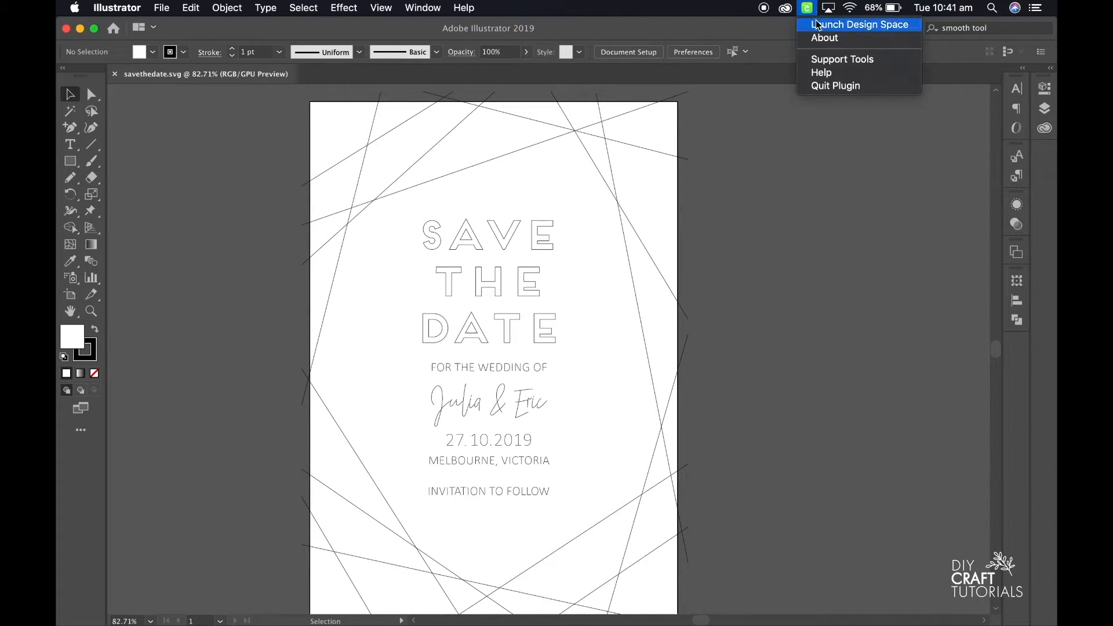
left_click(821, 23)
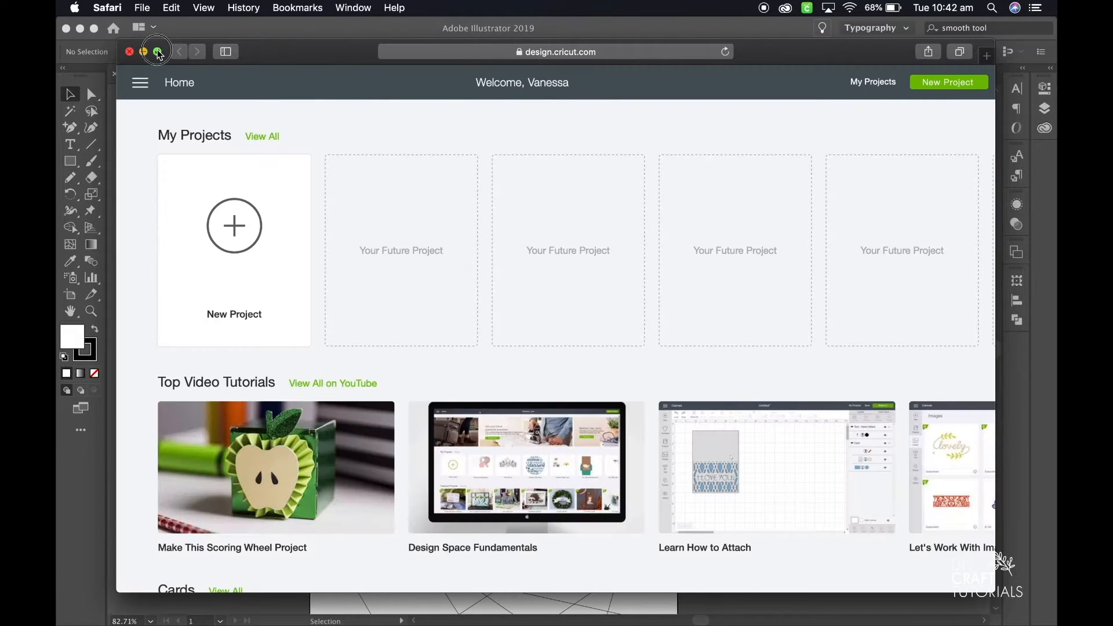
left_click(158, 51)
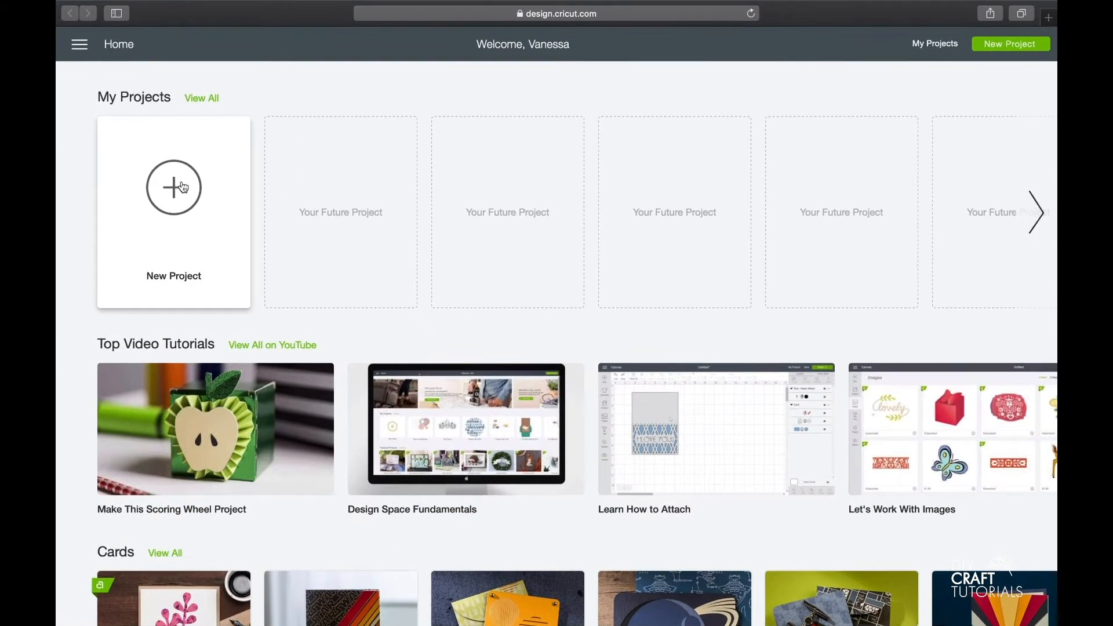
left_click(184, 206)
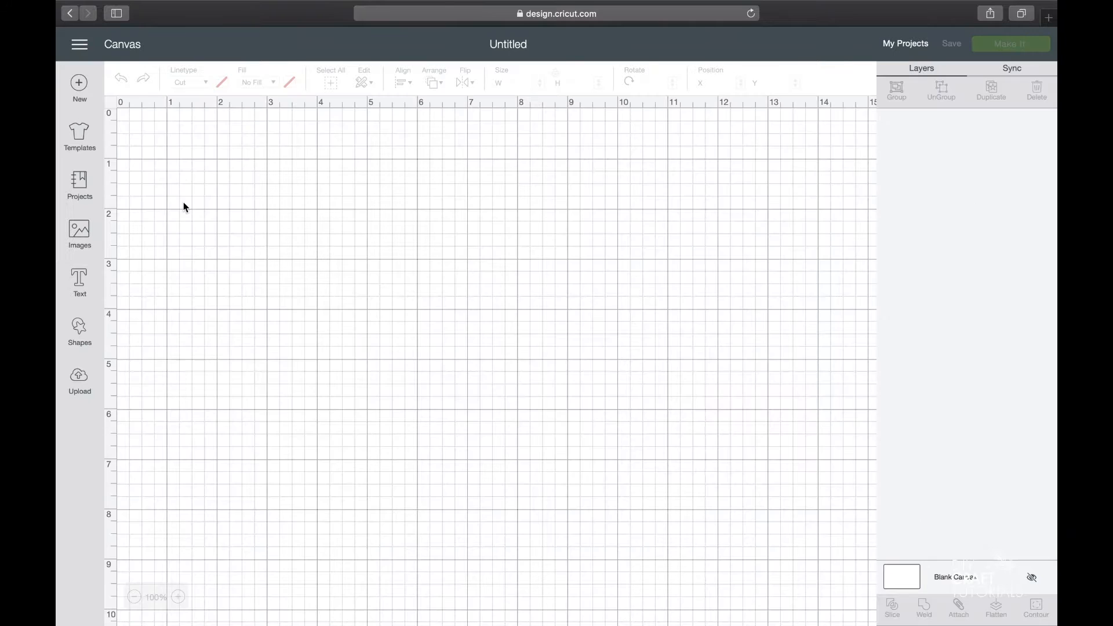
Upload savethedate.svg as an image named savethedate and insert it on the canvas.
left_click(85, 383)
left_click(309, 296)
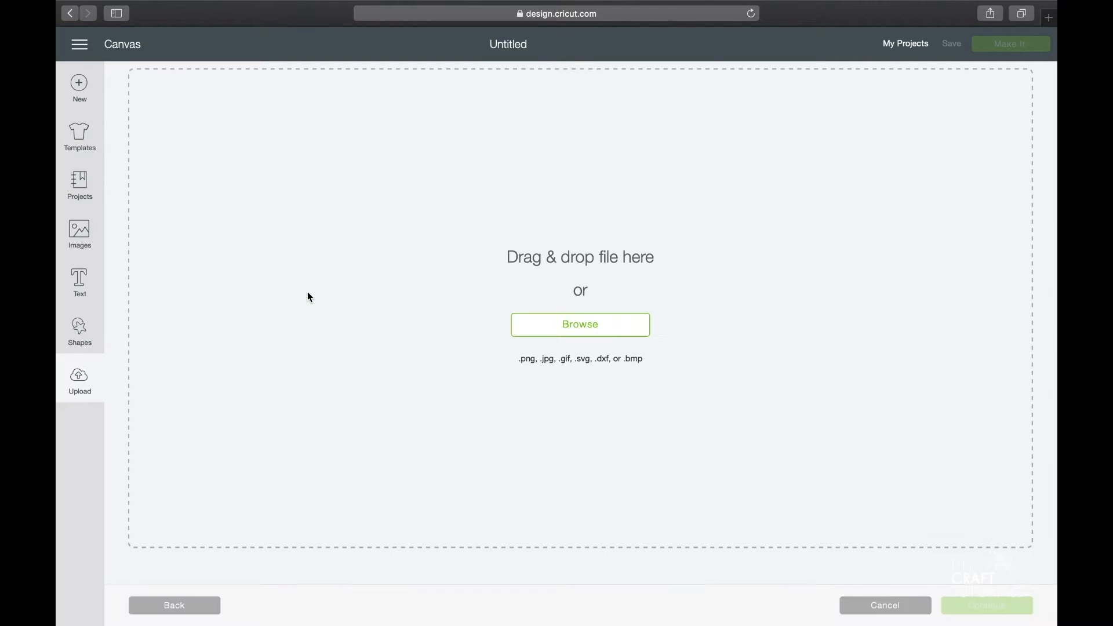
left_click(575, 338)
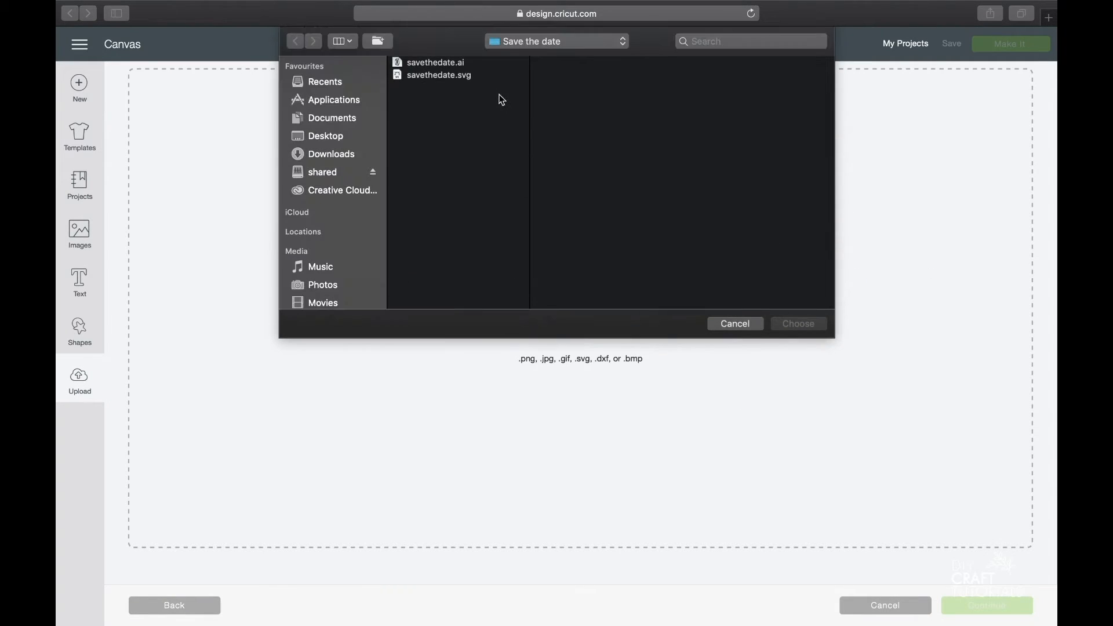
double_click(461, 79)
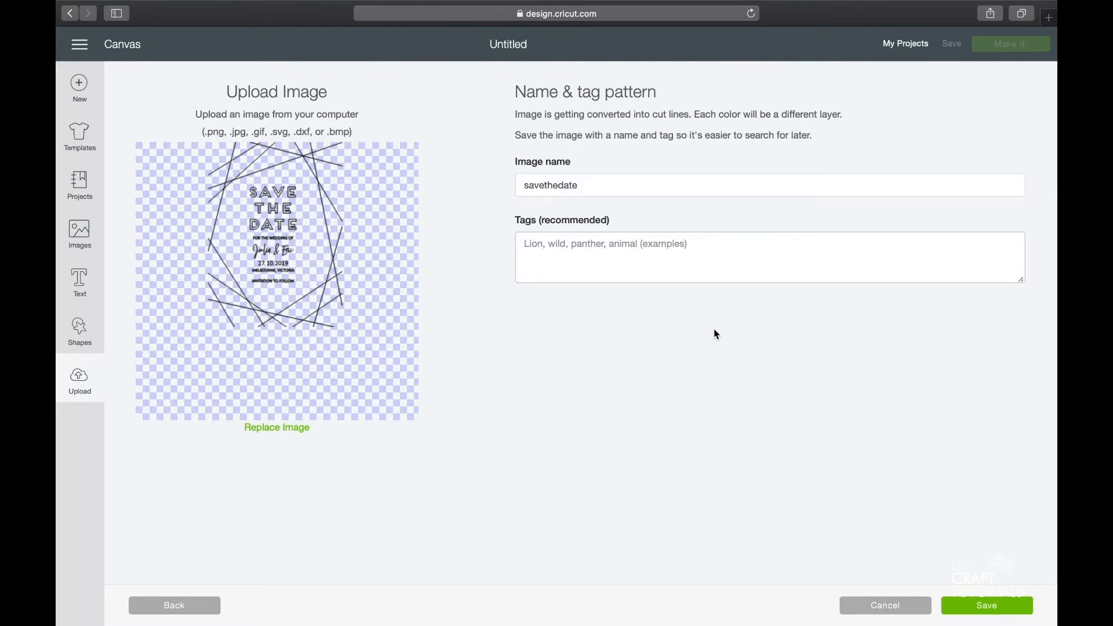
left_click(975, 608)
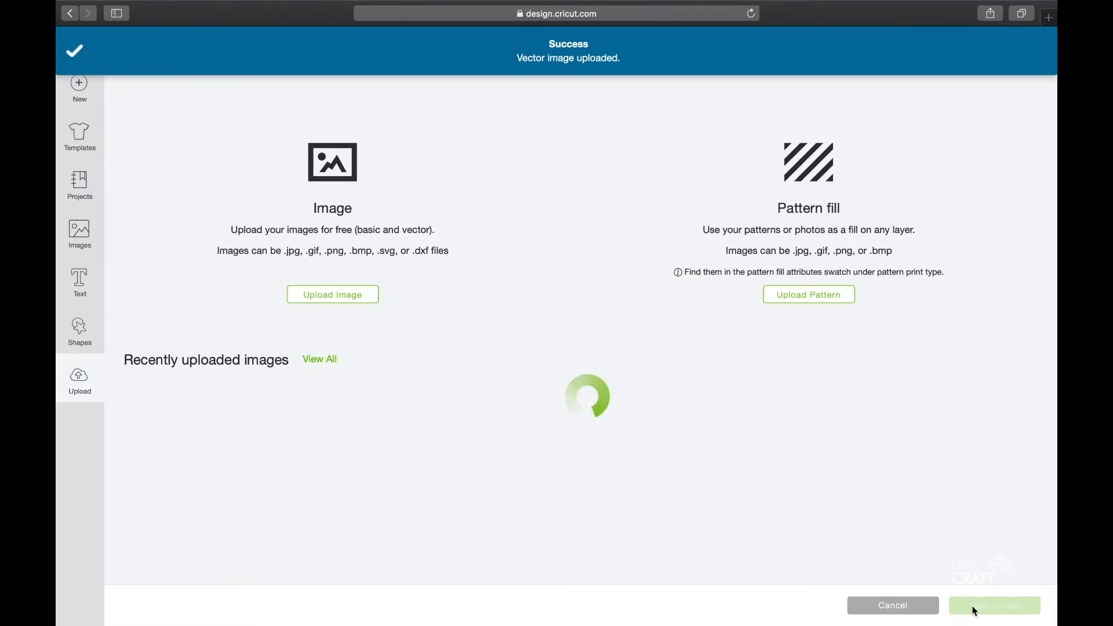
left_click(232, 450)
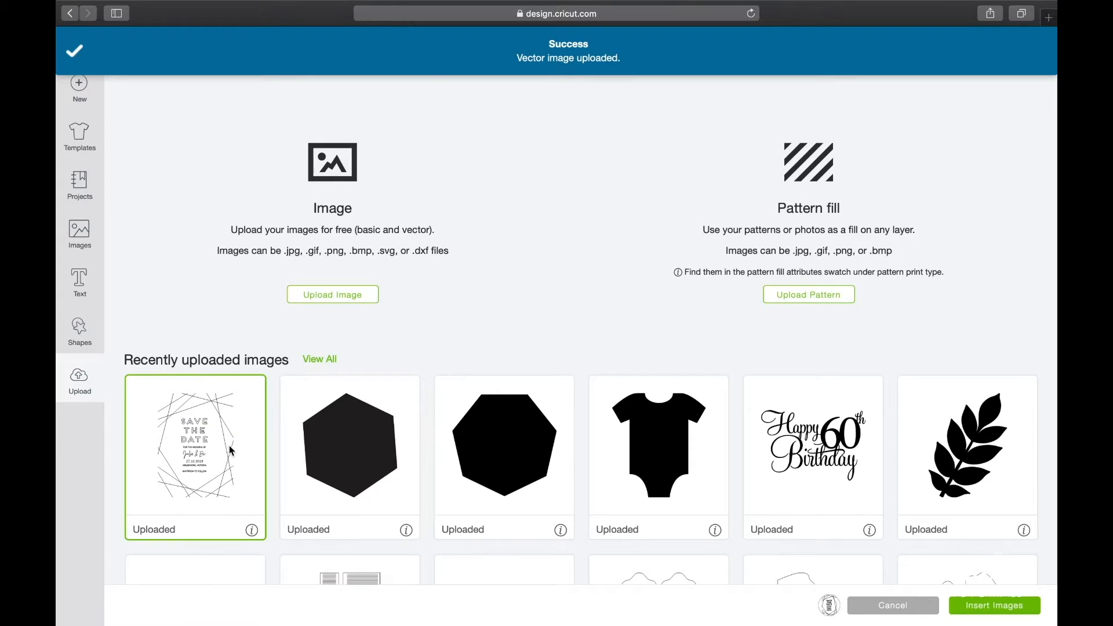
left_click(1024, 609)
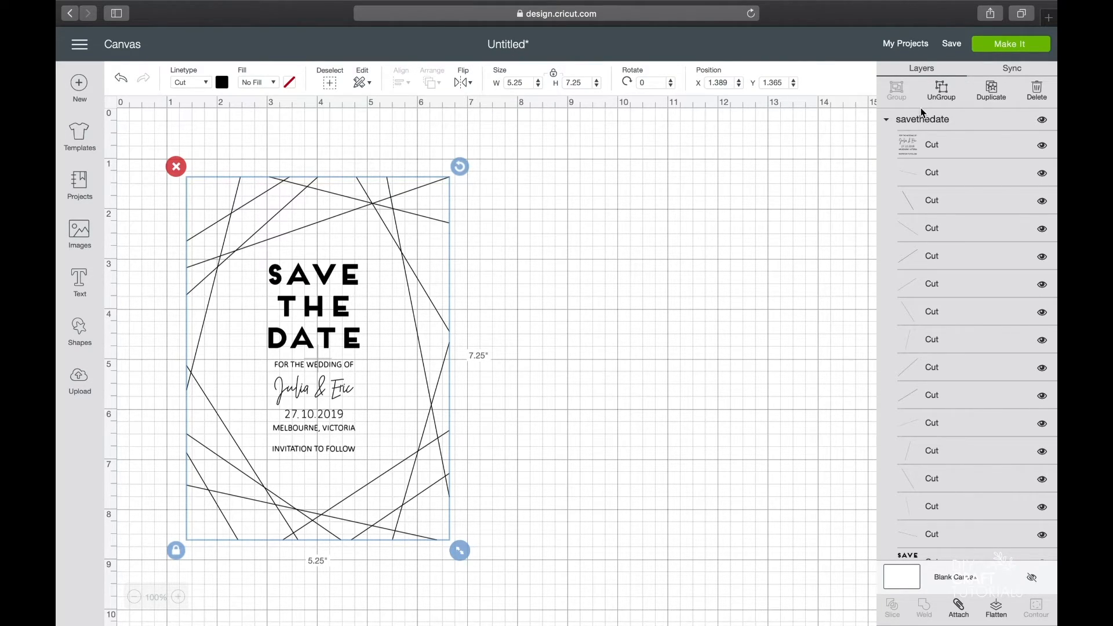
Change the linetype of the whole savethedate design to Draw.
left_click(209, 83)
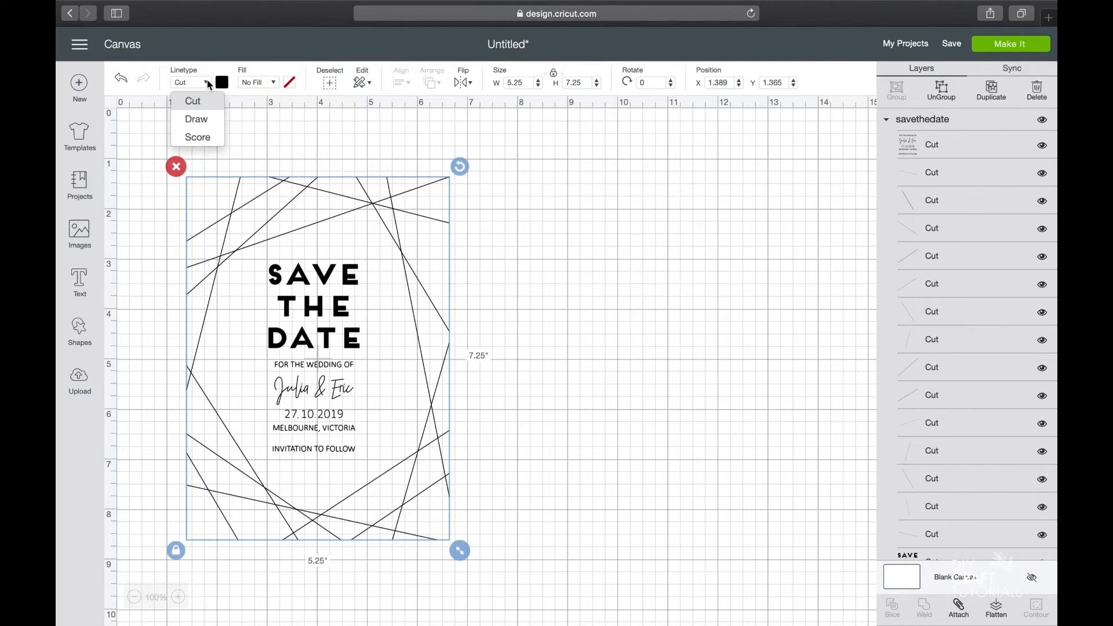
left_click(200, 119)
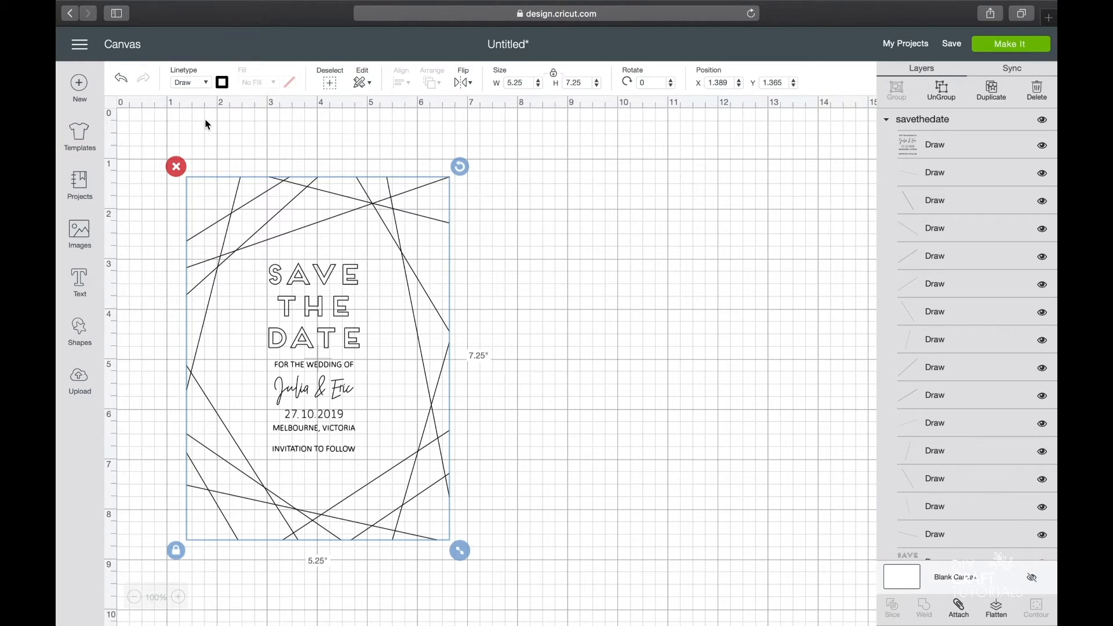
left_click(566, 315)
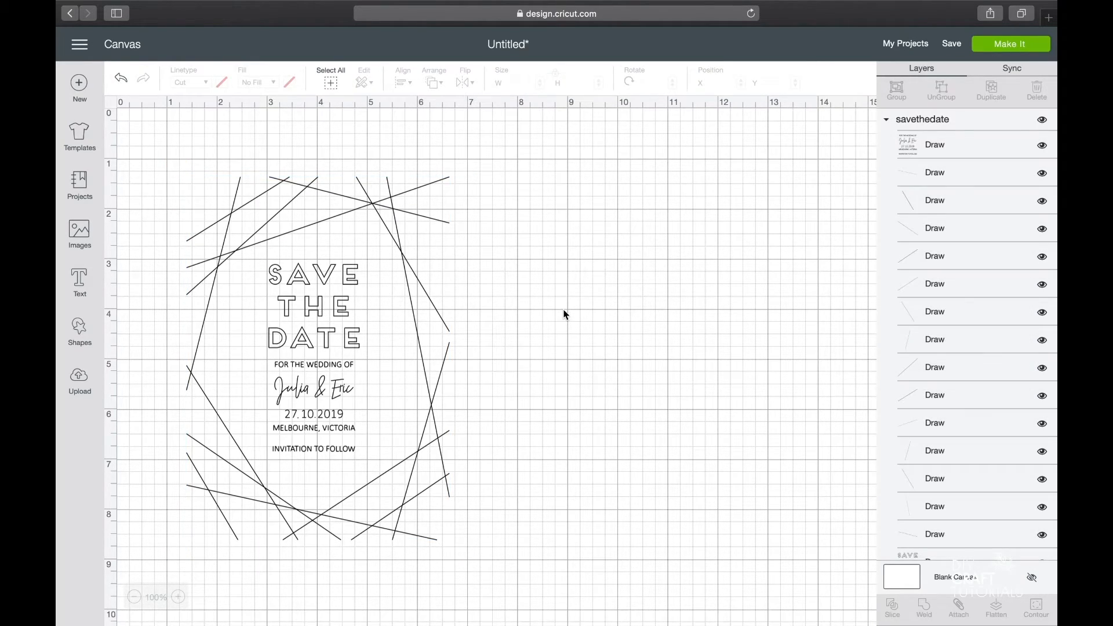
Attach all layers of the savethedate design and send the project to mat preparation.
left_click(431, 359)
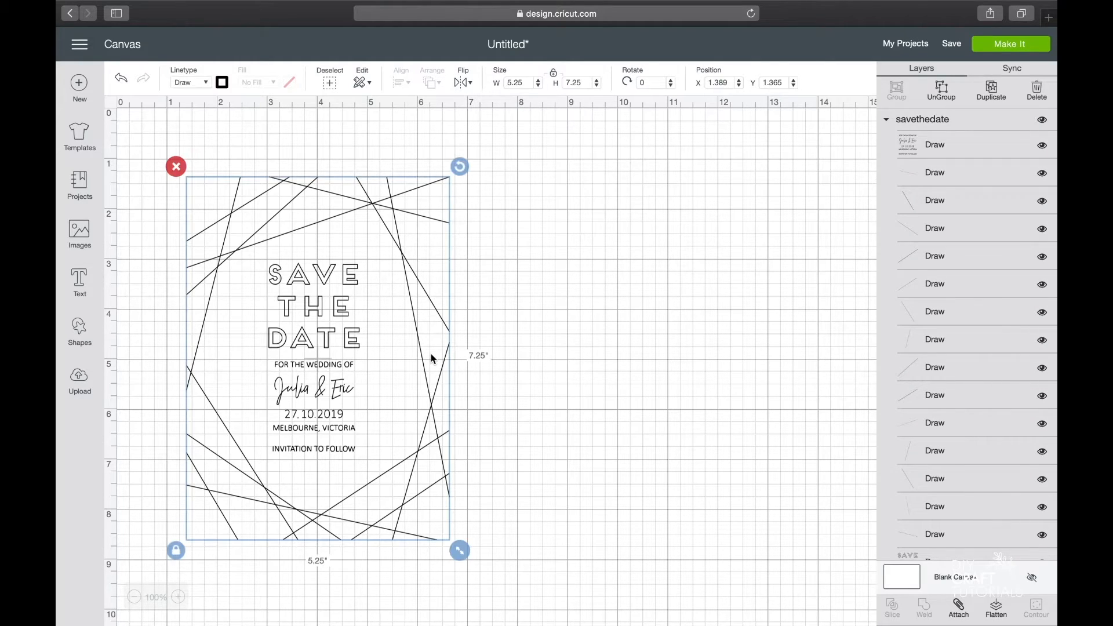
left_click(960, 609)
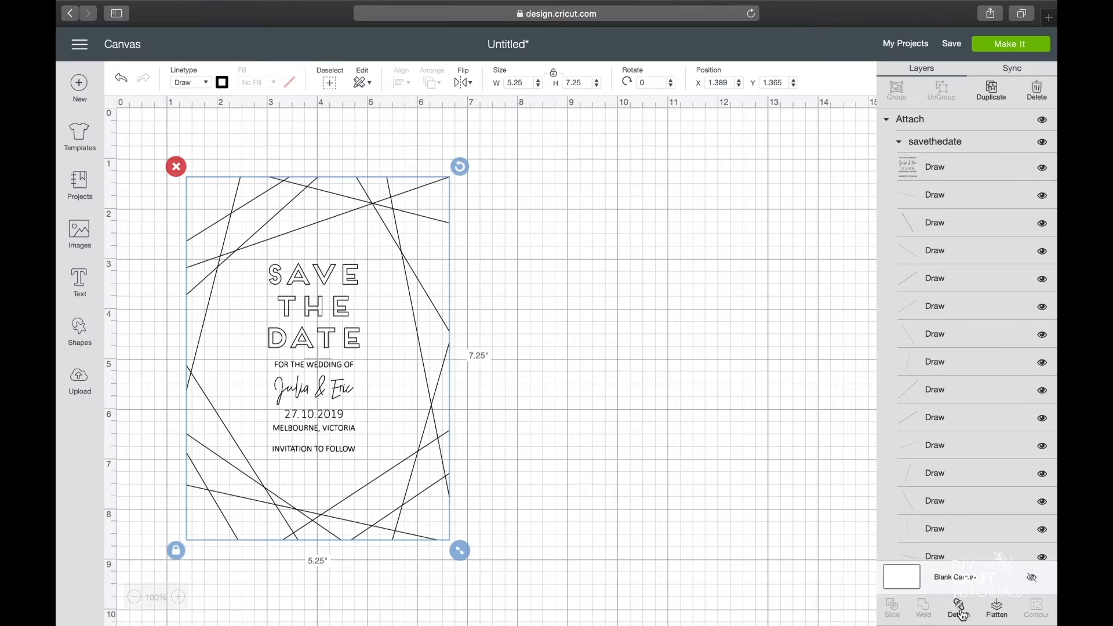
left_click(1010, 54)
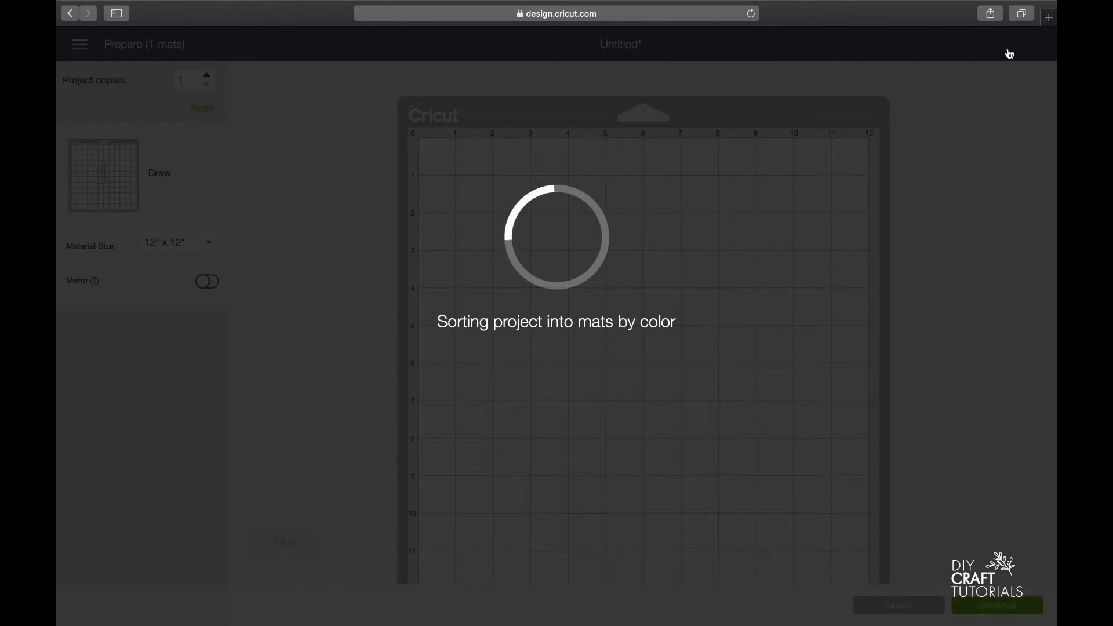